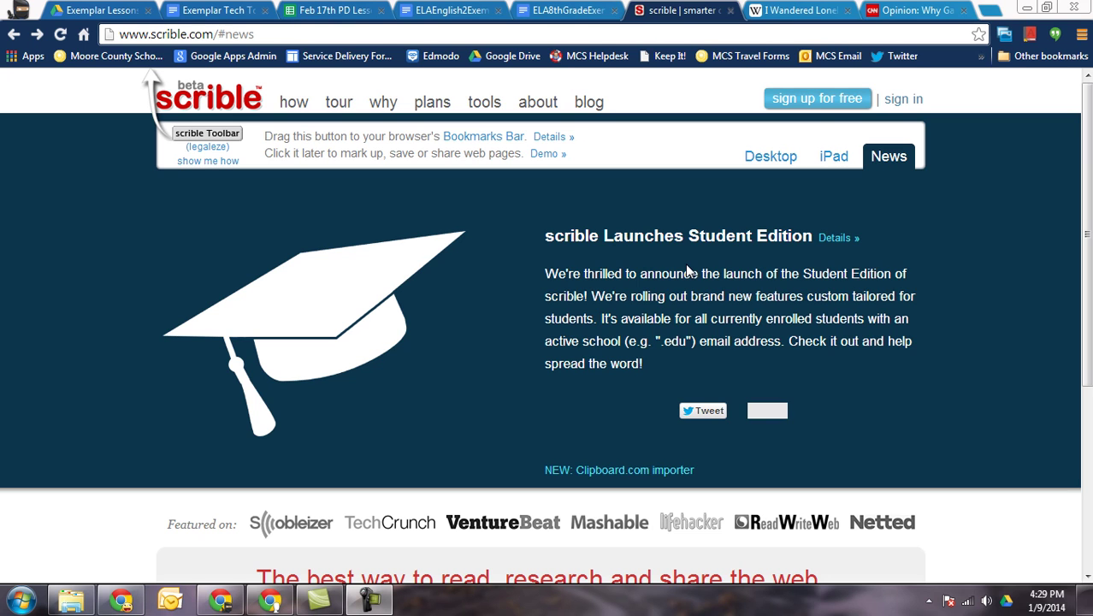
Sign in to Scrible from the top-right link to reach the getting-started page
{"action": "left_click", "coordinate": [909, 102]}
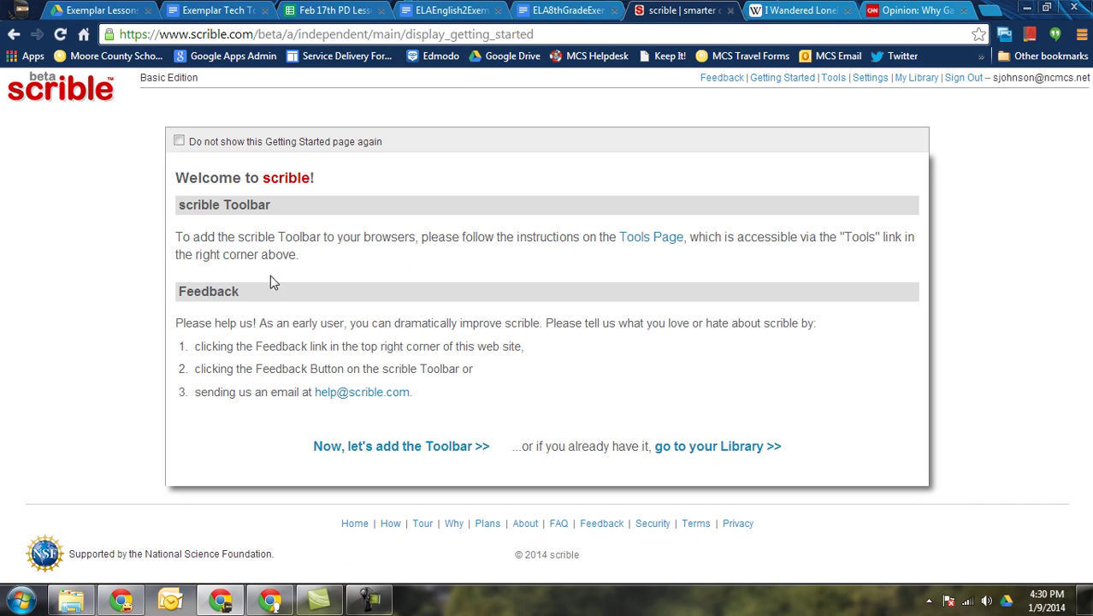
Drag the scrible Toolbar bookmarklet onto the bookmarks bar from the toolbar page, then delete it
{"action": "left_click", "coordinate": [373, 448]}
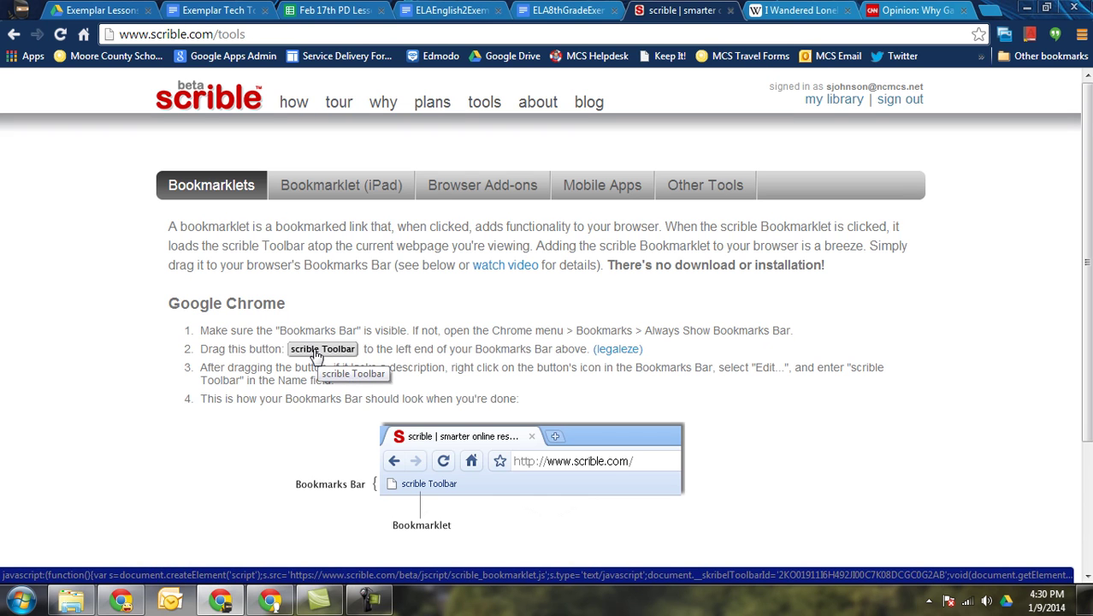
{"action": "left_click_drag", "start_coordinate": [317, 354], "coordinate": [460, 54]}
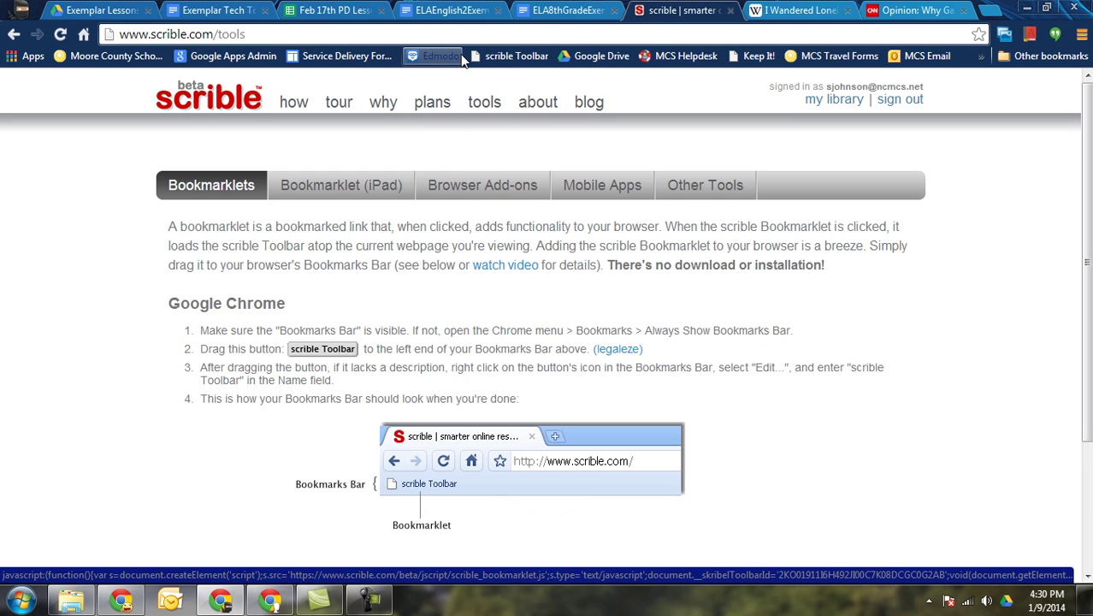
{"action": "right_click", "coordinate": [512, 56]}
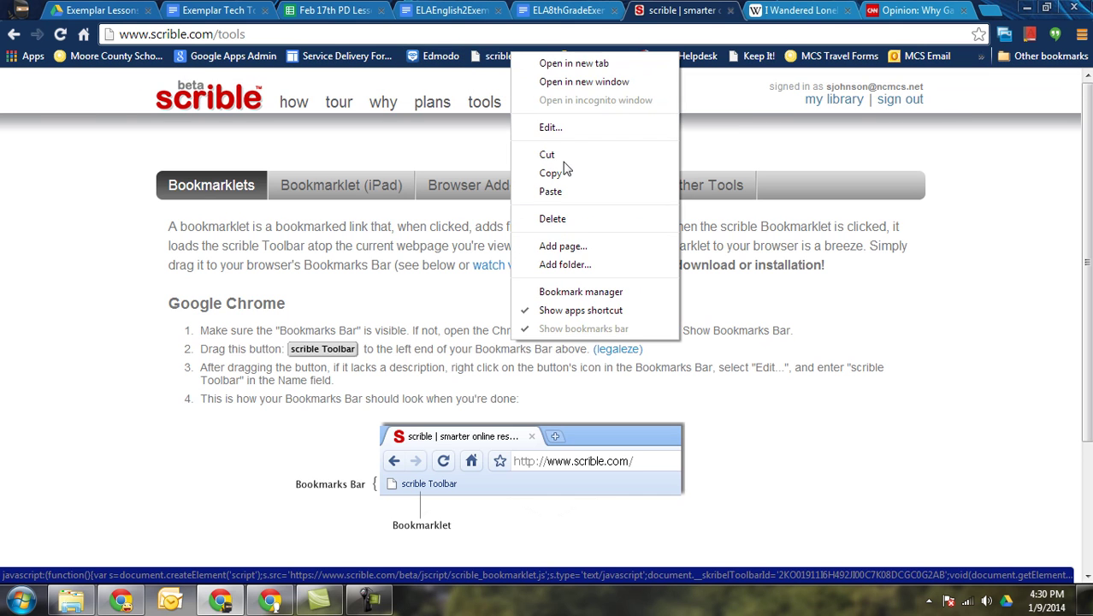
{"action": "left_click", "coordinate": [564, 228]}
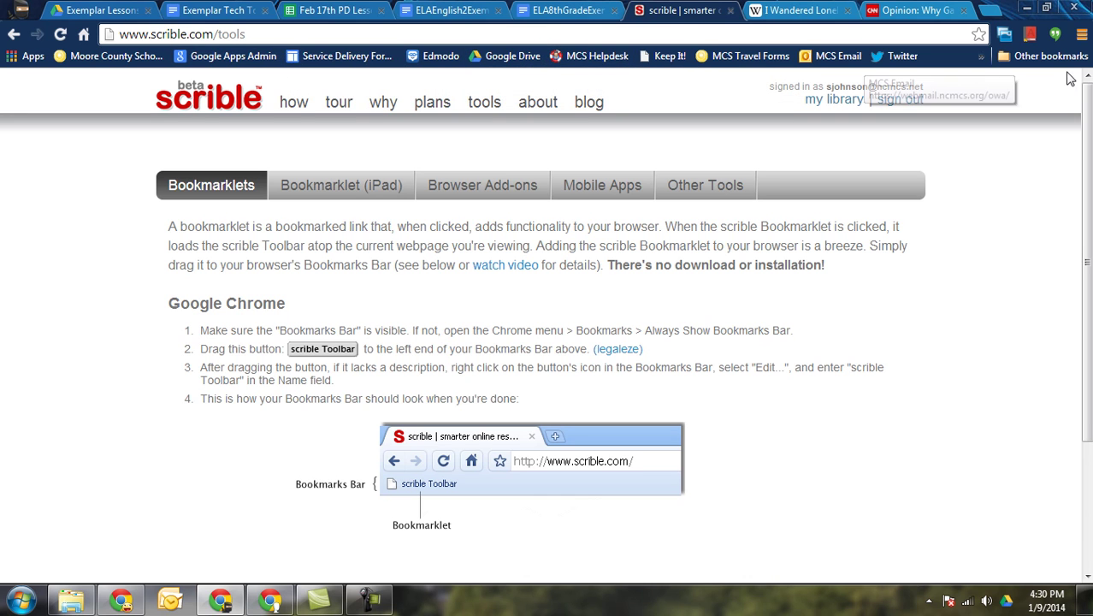
{"action": "left_click", "coordinate": [1081, 36]}
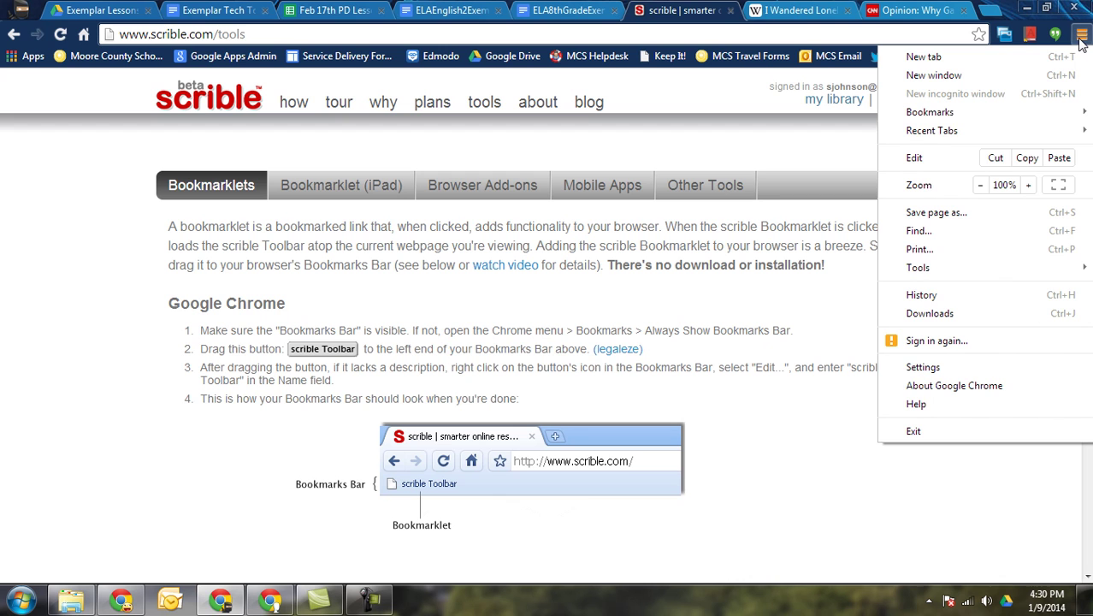
{"action": "left_click", "coordinate": [924, 368]}
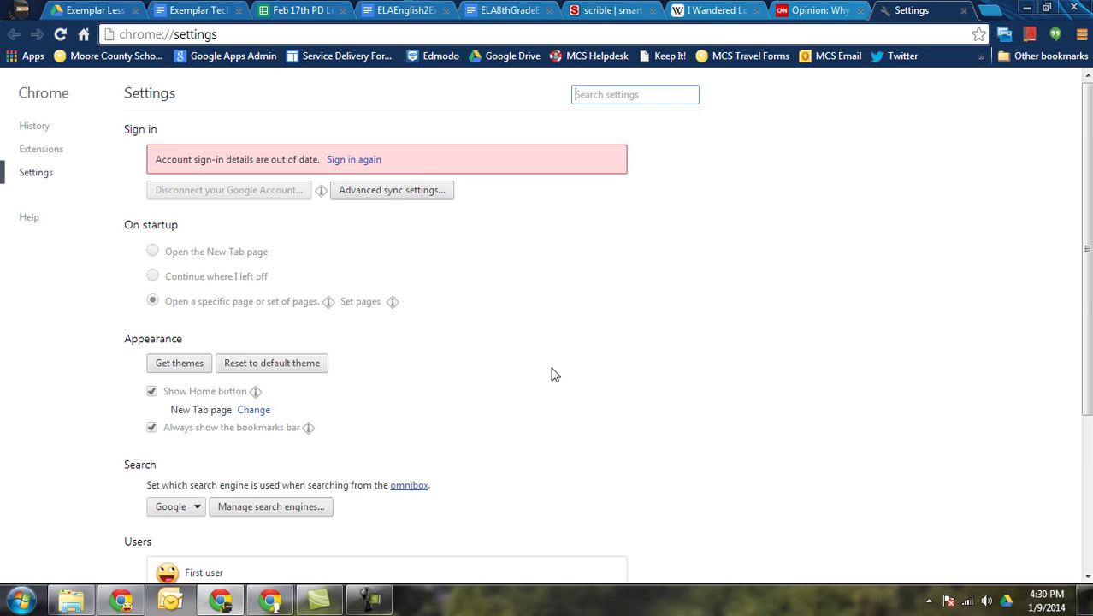
{"action": "scroll", "coordinate": [553, 374], "scroll_direction": "down", "scroll_amount": 1}
{"action": "scroll", "coordinate": [599, 366], "scroll_direction": "down", "scroll_amount": 2}
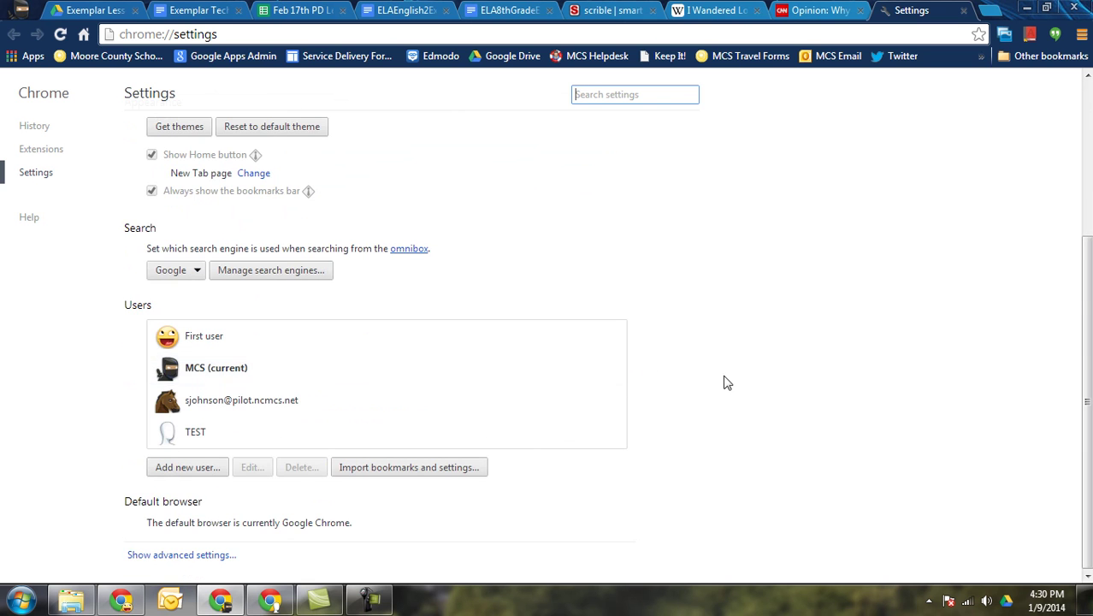
{"action": "scroll", "coordinate": [770, 410], "scroll_direction": "up", "scroll_amount": 2}
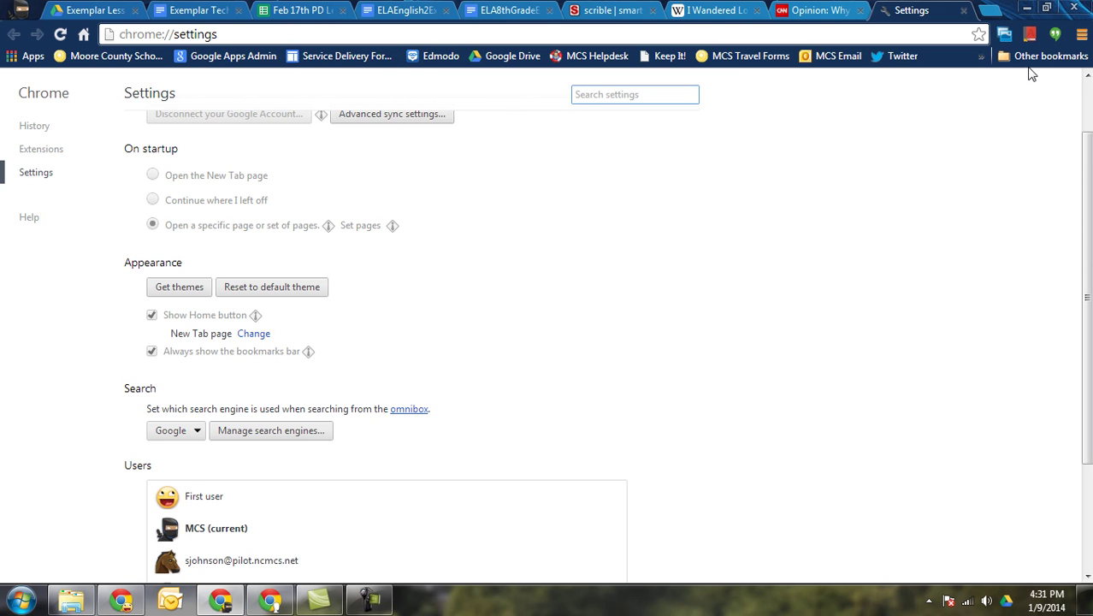
{"action": "left_click", "coordinate": [965, 10]}
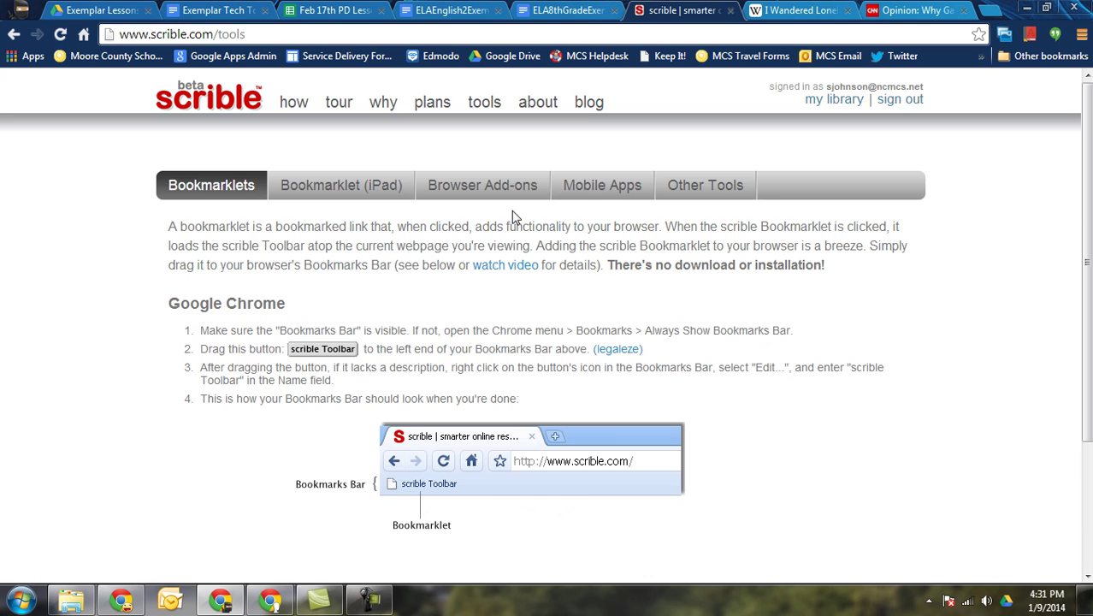
Drag the scrible Toolbar bookmarklet onto the Chrome bookmarks bar, right after Edmodo
{"action": "left_click_drag", "start_coordinate": [318, 356], "coordinate": [462, 59]}
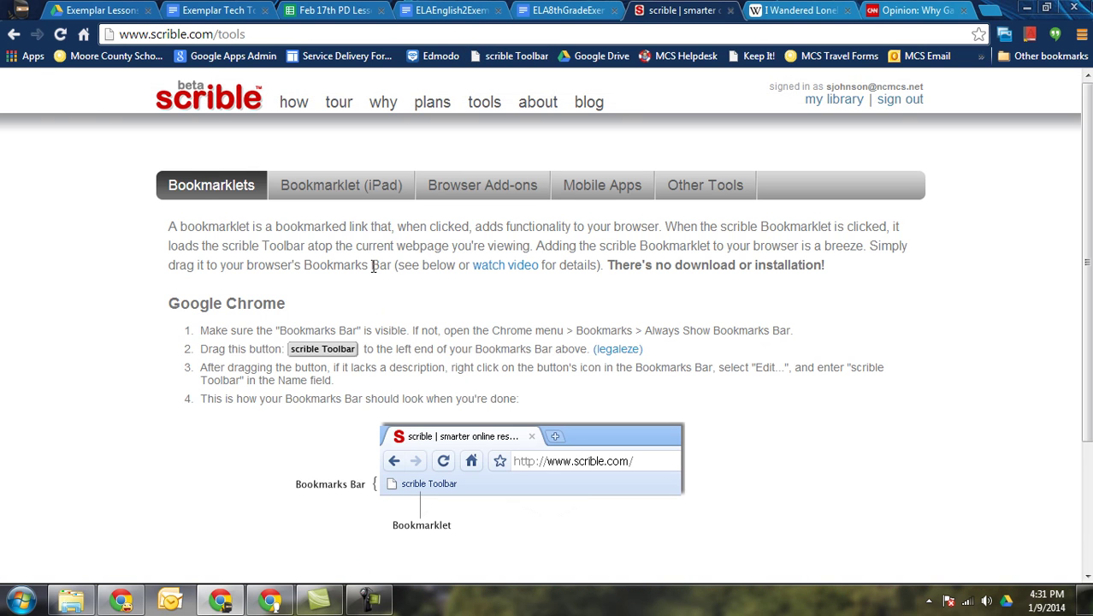
Launch the scrible toolbar on 'I Wandered Lonely as a Cloud' without loading annotations, and move it to the top
{"action": "left_click", "coordinate": [795, 16]}
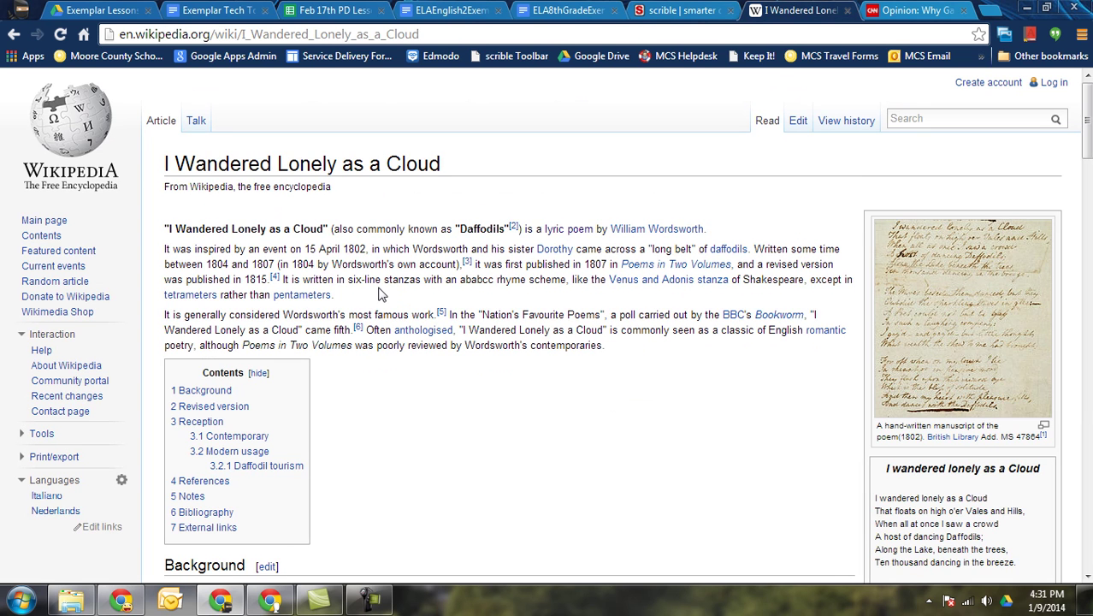
{"action": "scroll", "coordinate": [371, 310], "scroll_direction": "down", "scroll_amount": 2}
{"action": "scroll", "coordinate": [377, 315], "scroll_direction": "up", "scroll_amount": 2}
{"action": "left_click", "coordinate": [522, 57]}
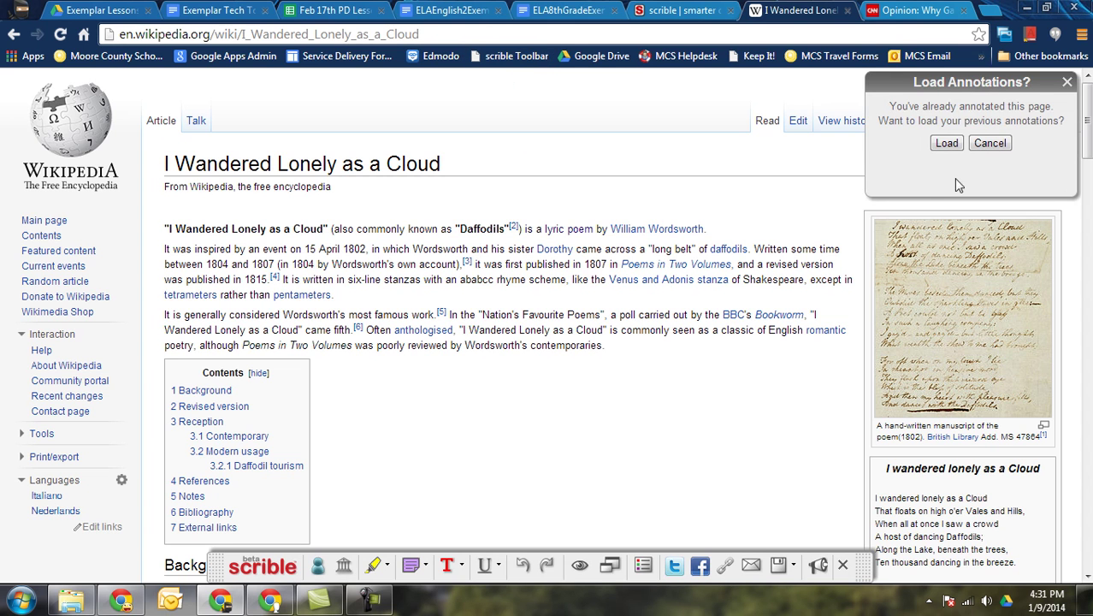
{"action": "left_click", "coordinate": [990, 143]}
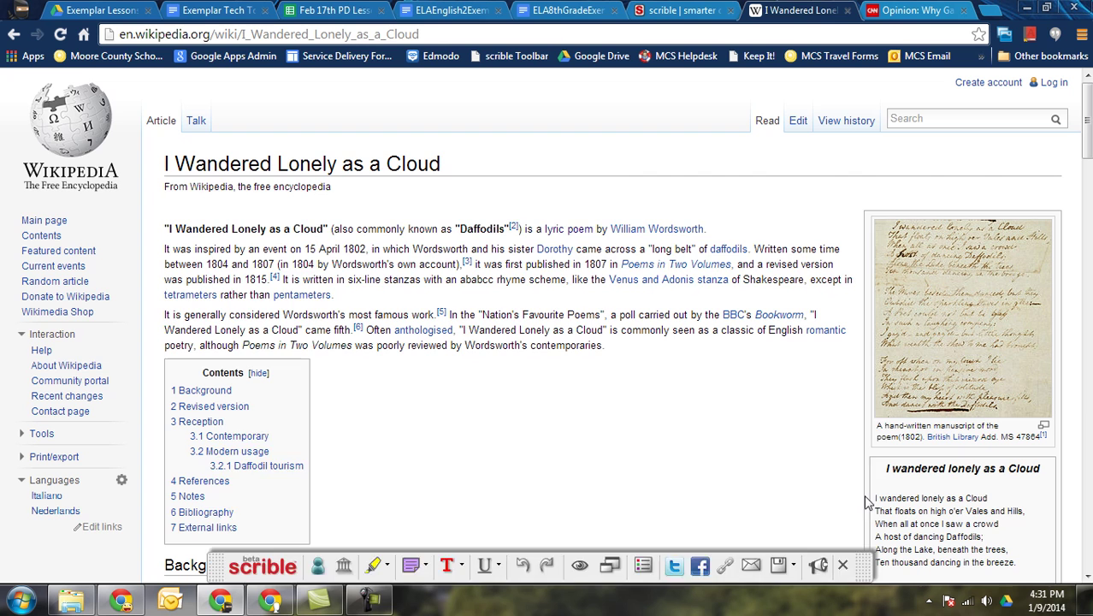
{"action": "left_click_drag", "start_coordinate": [790, 566], "coordinate": [847, 83]}
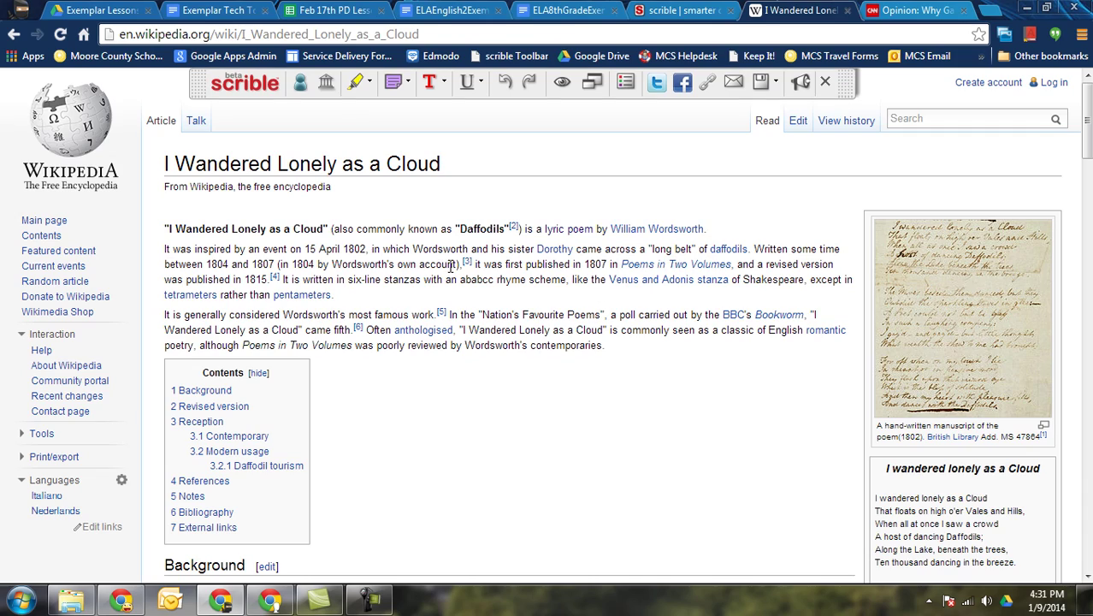
Highlight 'I wandered lonely as a cloud' yellow and 'That floats on high o'er vales and hills' green
{"action": "scroll", "coordinate": [378, 251], "scroll_direction": "down", "scroll_amount": 10}
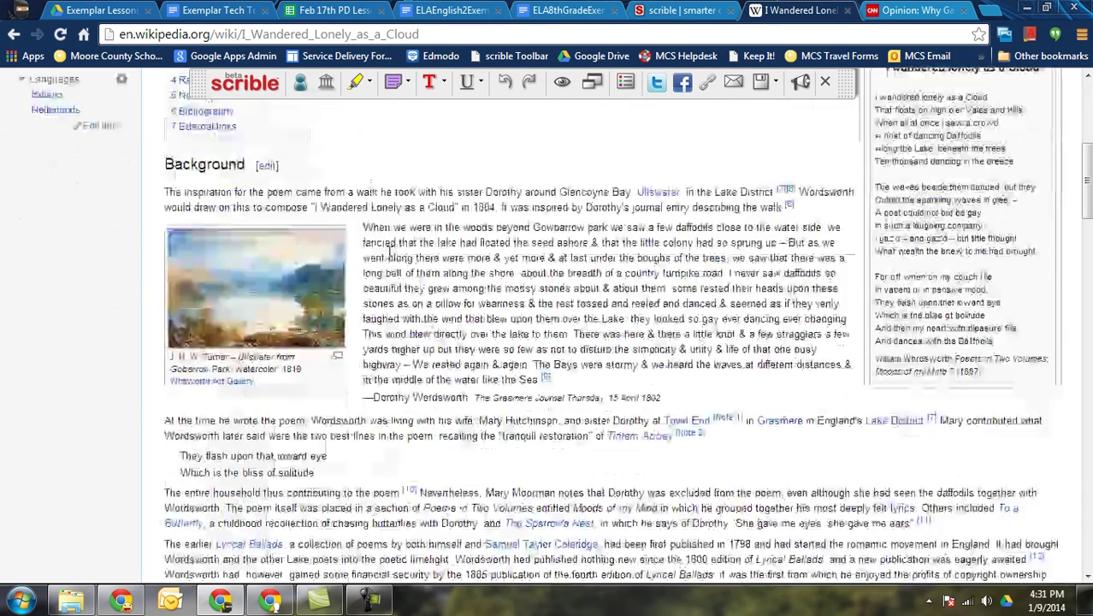
{"action": "scroll", "coordinate": [389, 256], "scroll_direction": "down", "scroll_amount": 1}
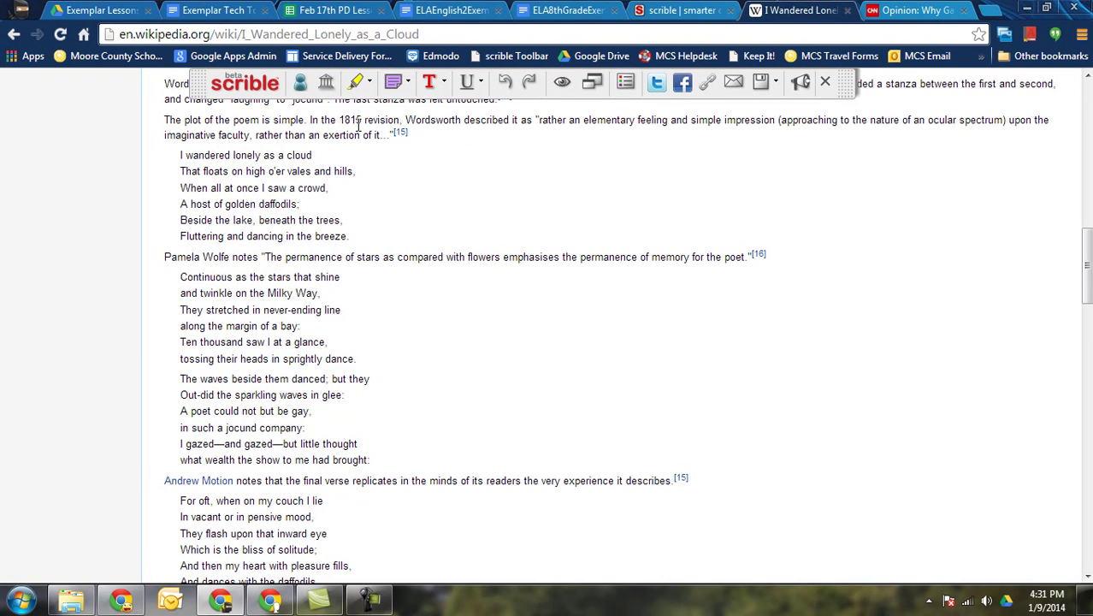
{"action": "left_click", "coordinate": [356, 83]}
{"action": "left_click_drag", "start_coordinate": [314, 155], "coordinate": [178, 155]}
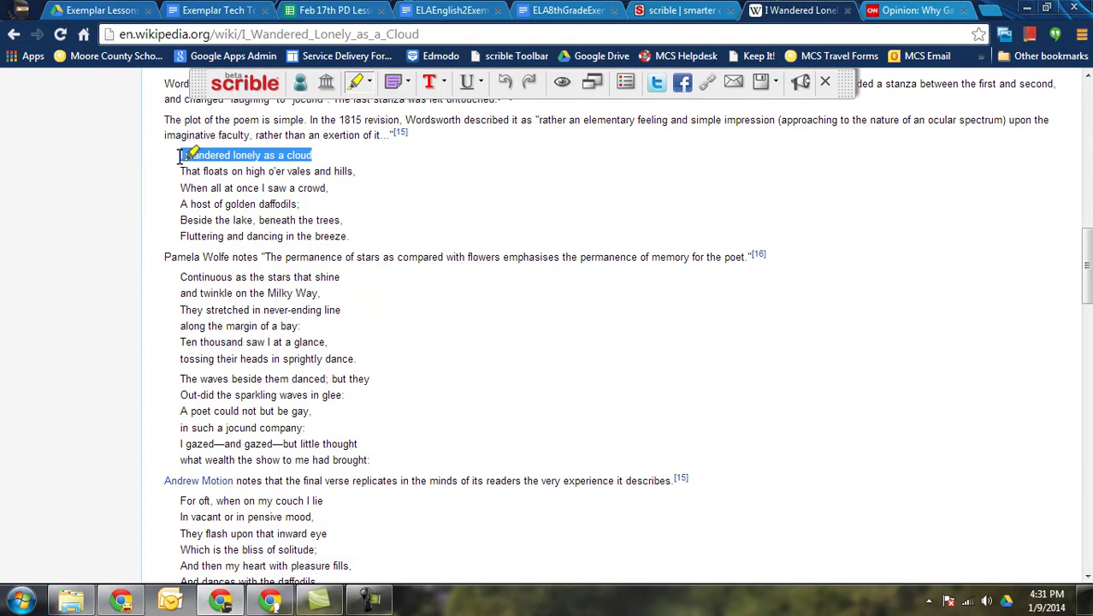
{"action": "left_click", "coordinate": [369, 81]}
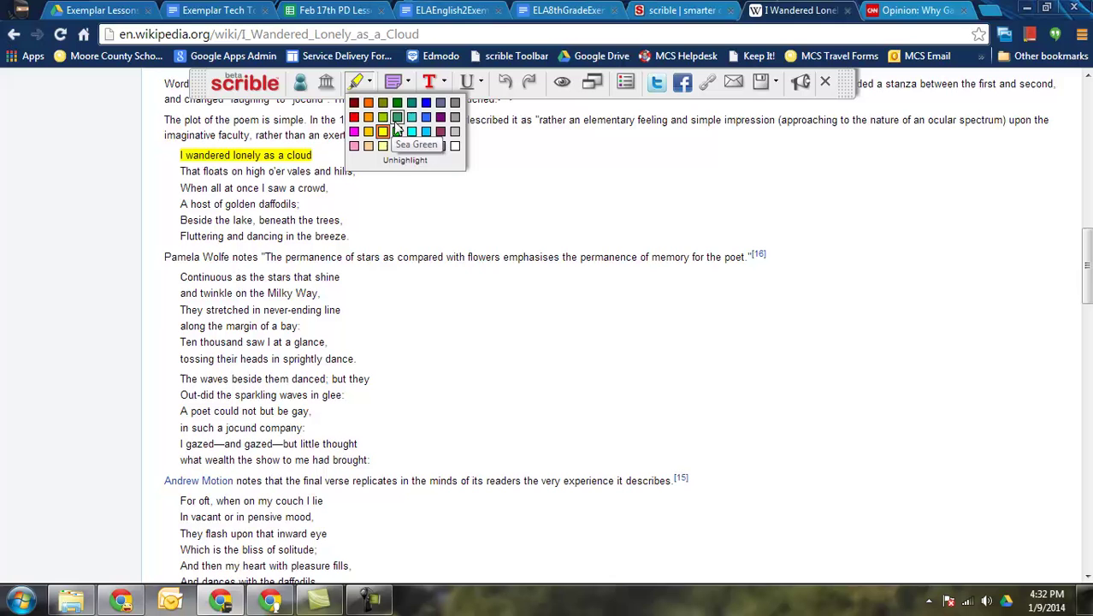
{"action": "left_click", "coordinate": [397, 131]}
{"action": "left_click_drag", "start_coordinate": [356, 171], "coordinate": [178, 172]}
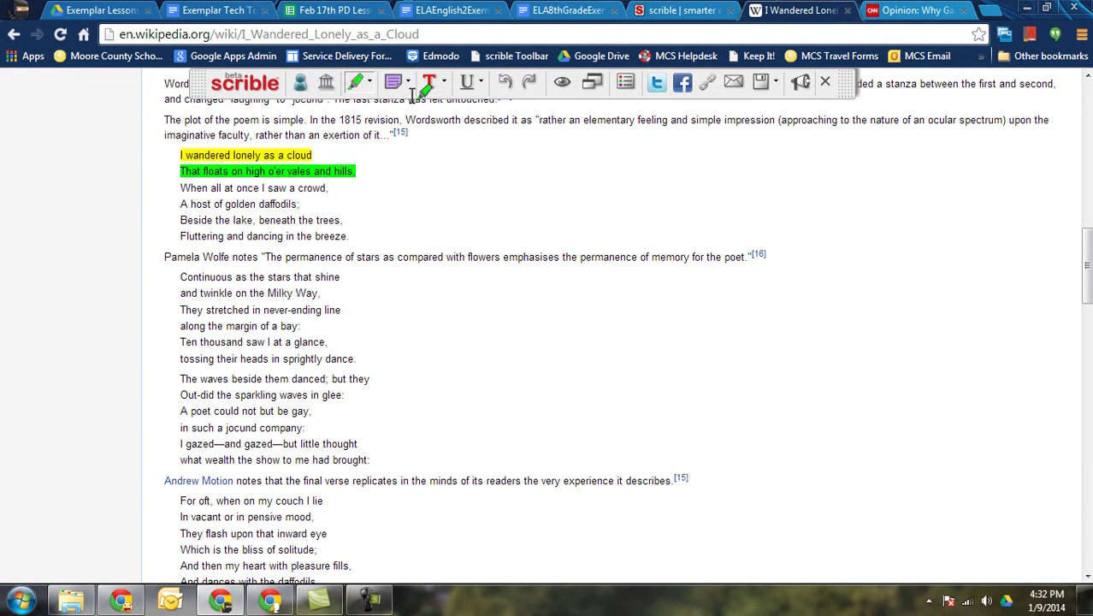
Attach a purple sticky note at 'Beside the lake, beneath the trees', shrink it, and move it beside the highlighted lines
{"action": "left_click", "coordinate": [410, 83]}
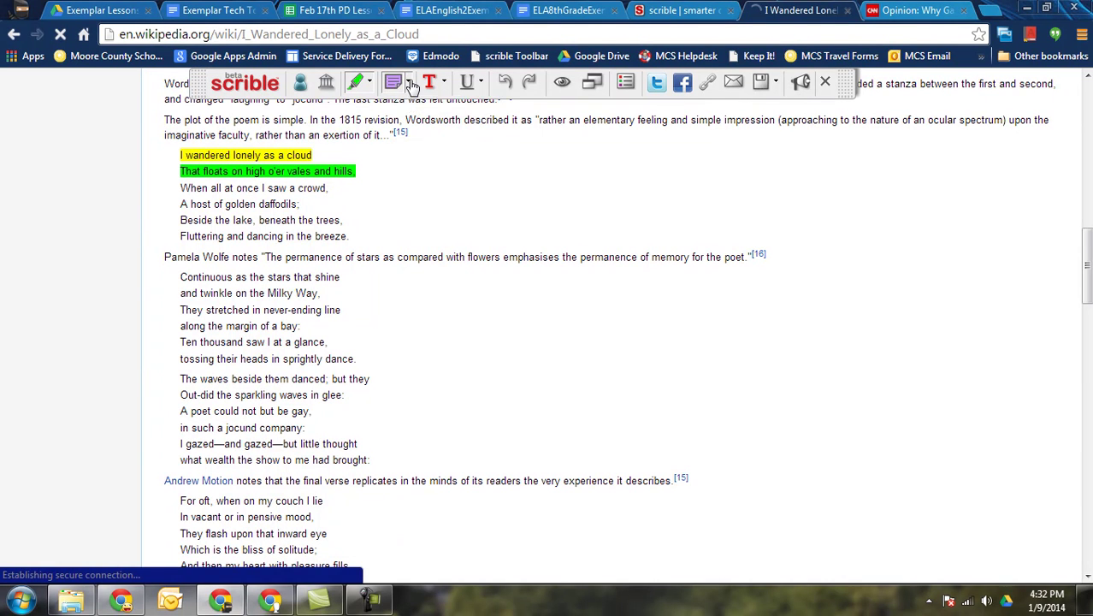
{"action": "left_click", "coordinate": [393, 83]}
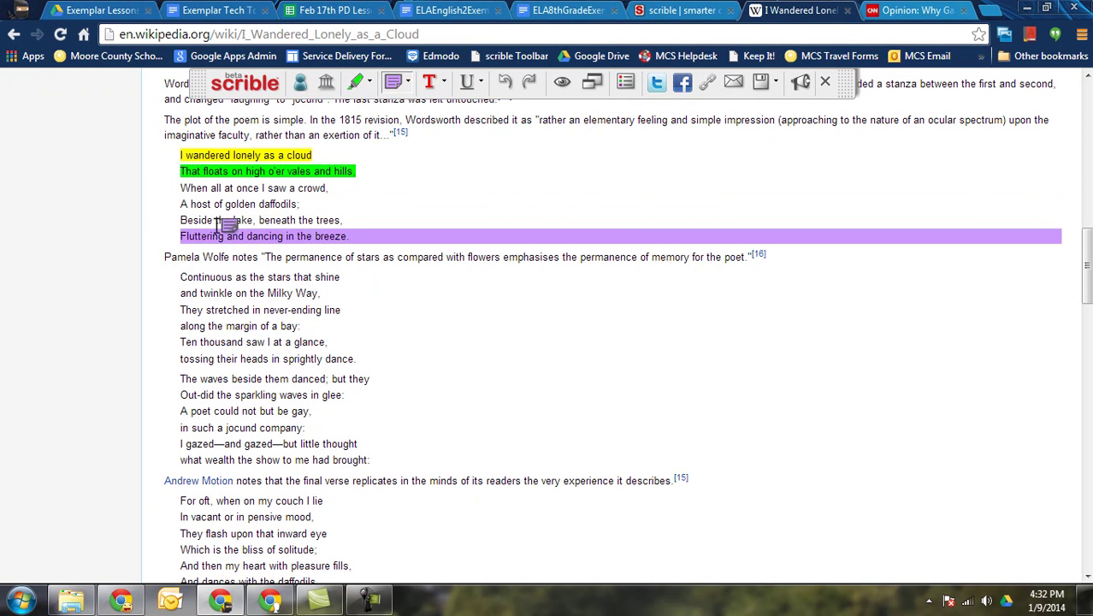
{"action": "left_click", "coordinate": [219, 233]}
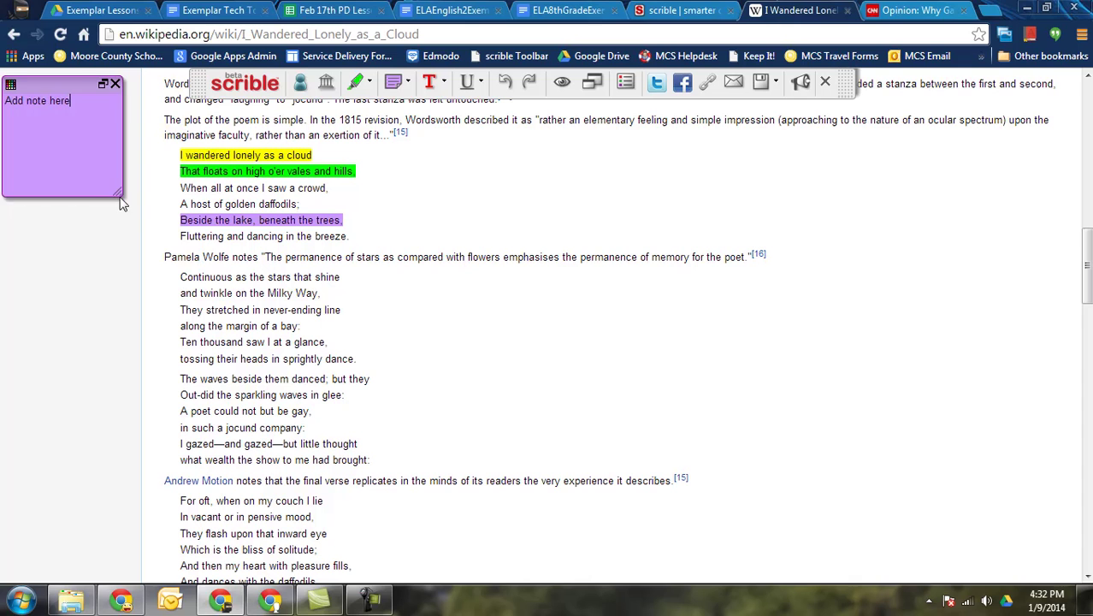
{"action": "left_click_drag", "start_coordinate": [118, 194], "coordinate": [86, 122]}
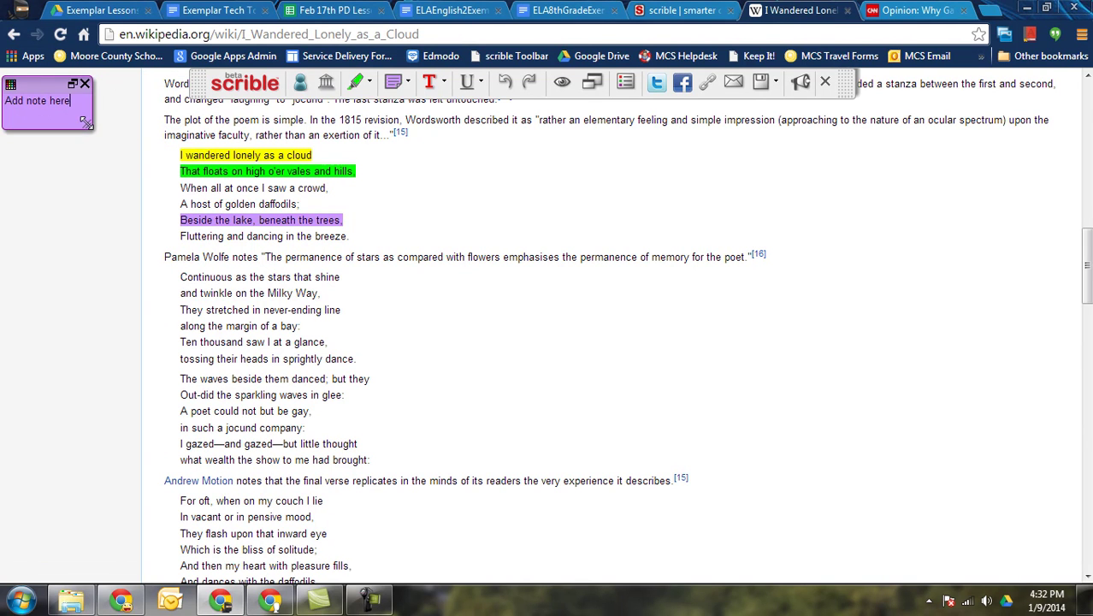
{"action": "left_click_drag", "start_coordinate": [34, 85], "coordinate": [452, 144]}
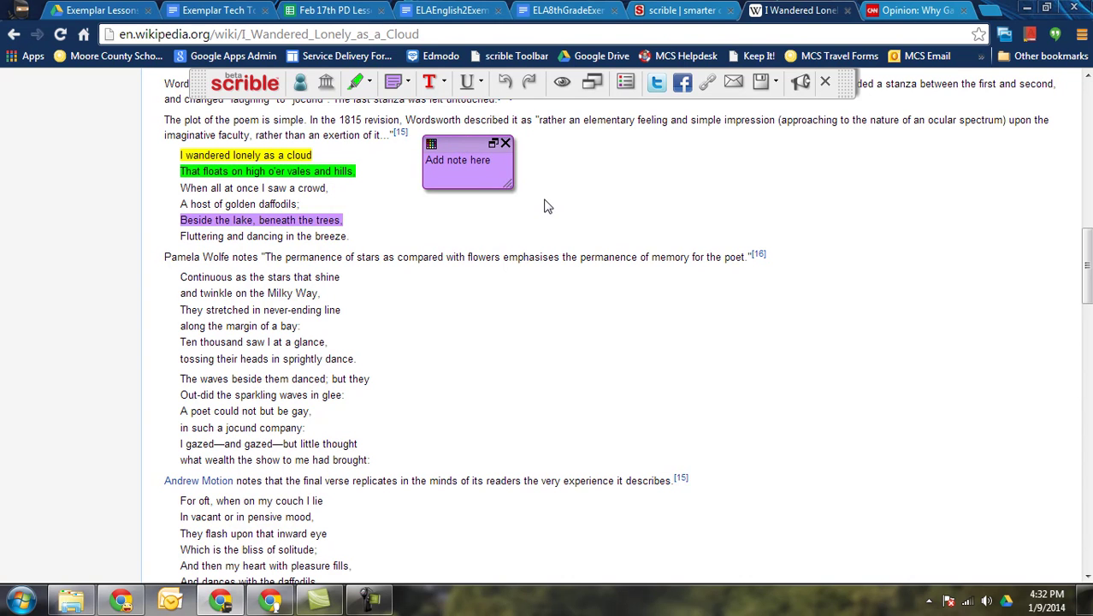
Make 'Continuous as the stars that shine' red and underline 'Fluttering and dancing in the breeze.'
{"action": "left_click", "coordinate": [408, 81]}
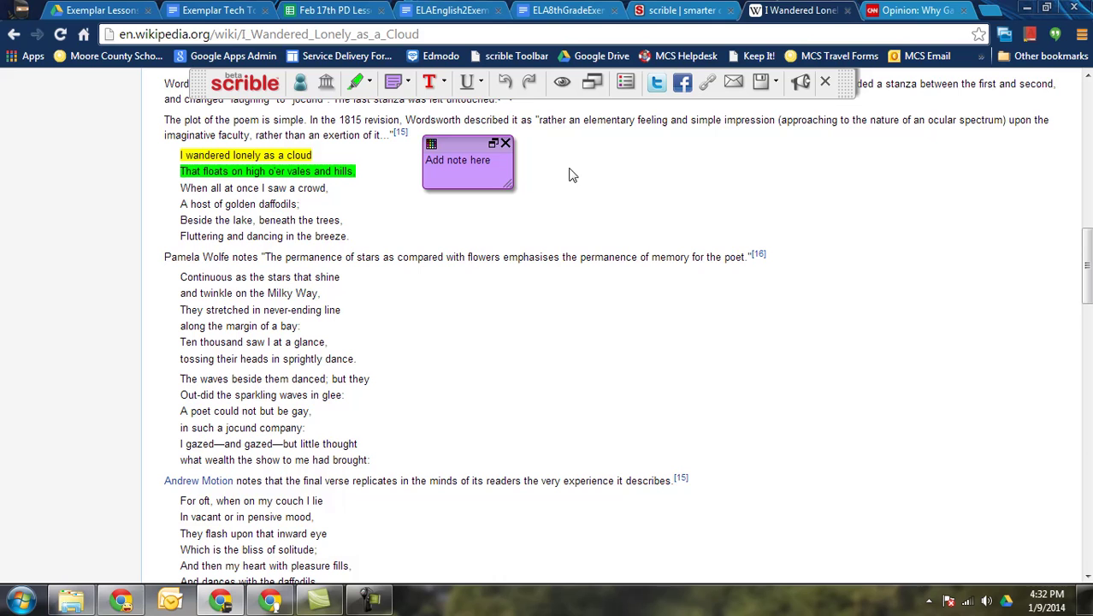
{"action": "left_click", "coordinate": [445, 83]}
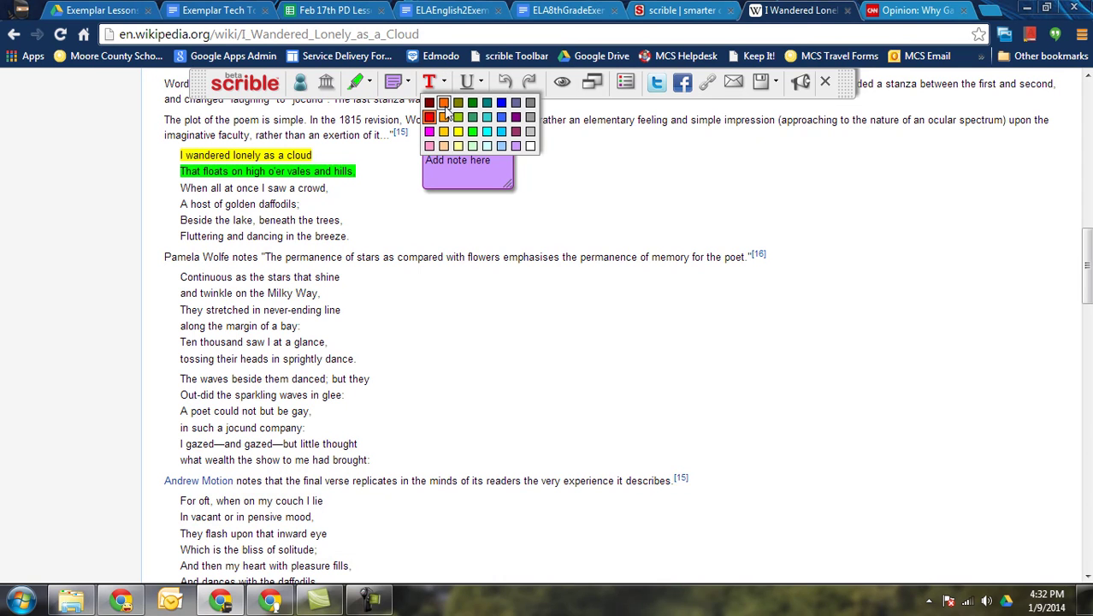
{"action": "left_click", "coordinate": [430, 117]}
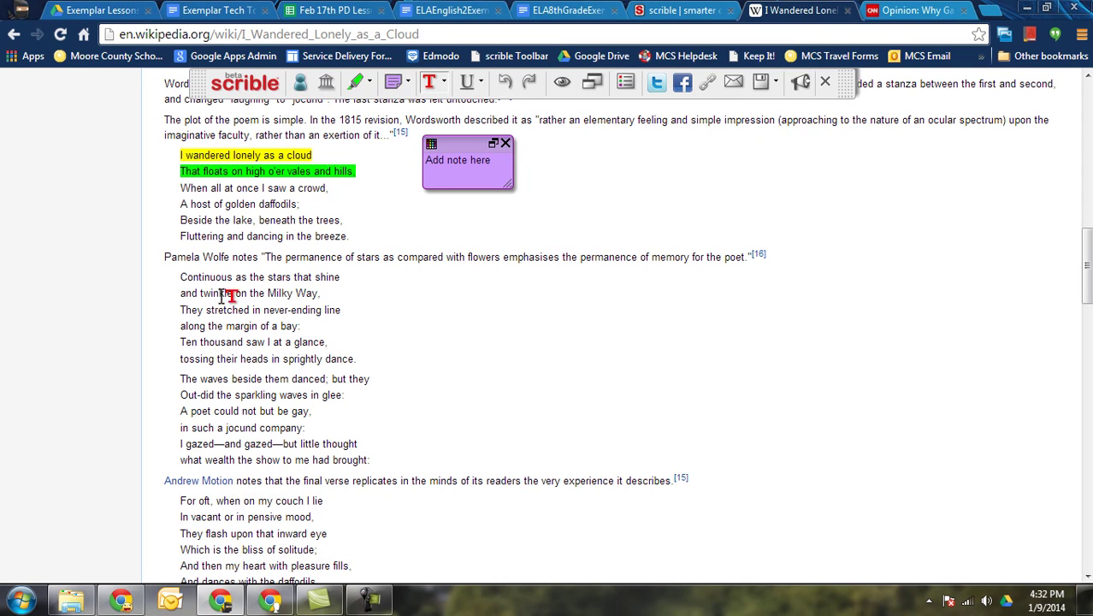
{"action": "left_click_drag", "start_coordinate": [182, 277], "coordinate": [358, 277]}
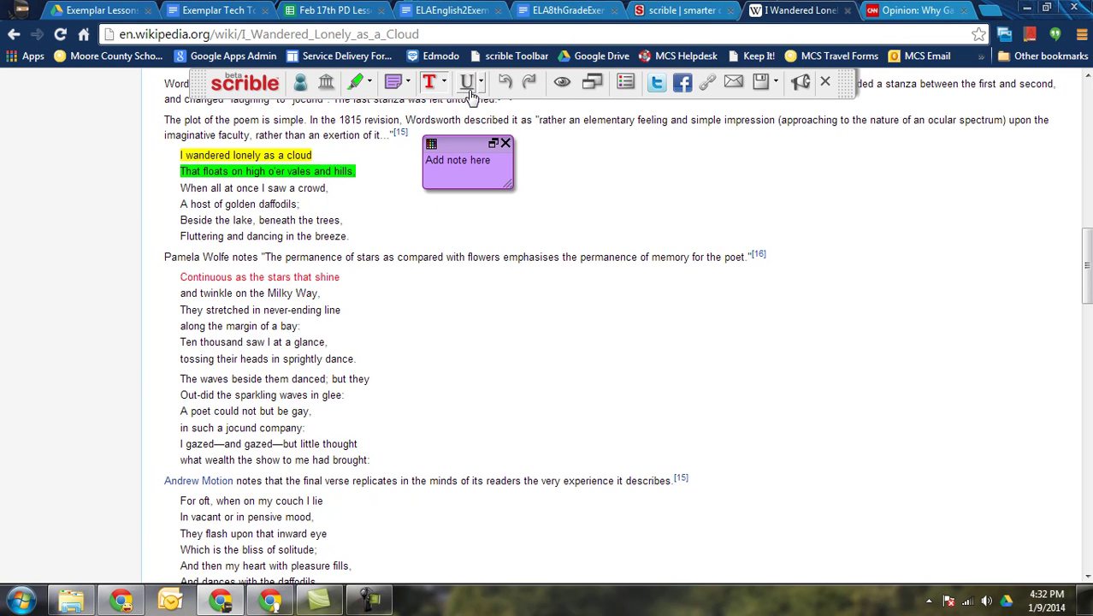
{"action": "left_click", "coordinate": [469, 91]}
{"action": "left_click_drag", "start_coordinate": [373, 237], "coordinate": [150, 236]}
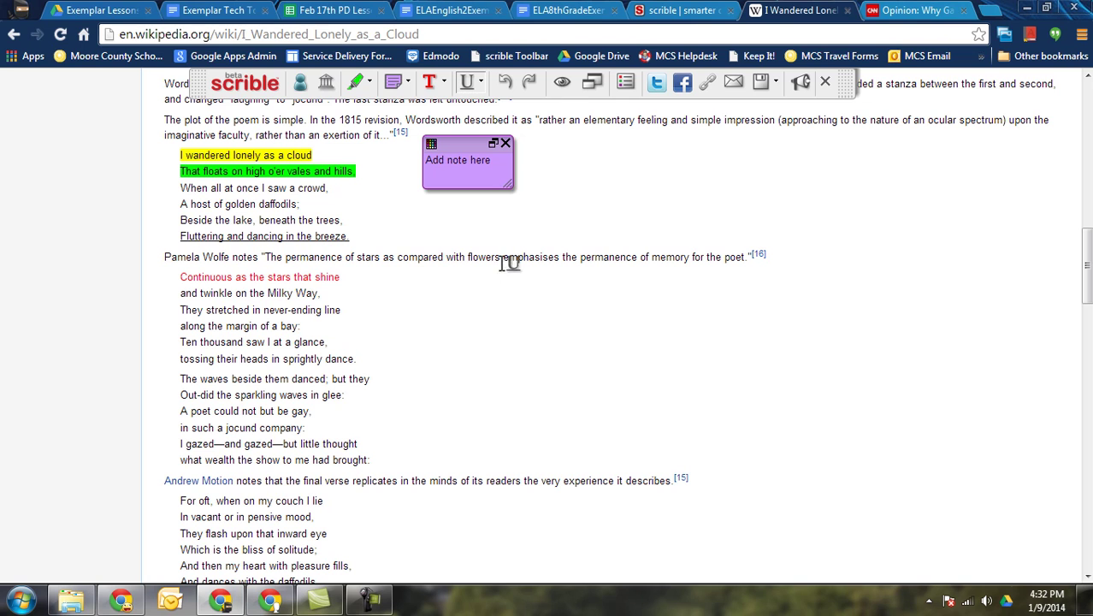
{"action": "left_click", "coordinate": [562, 84]}
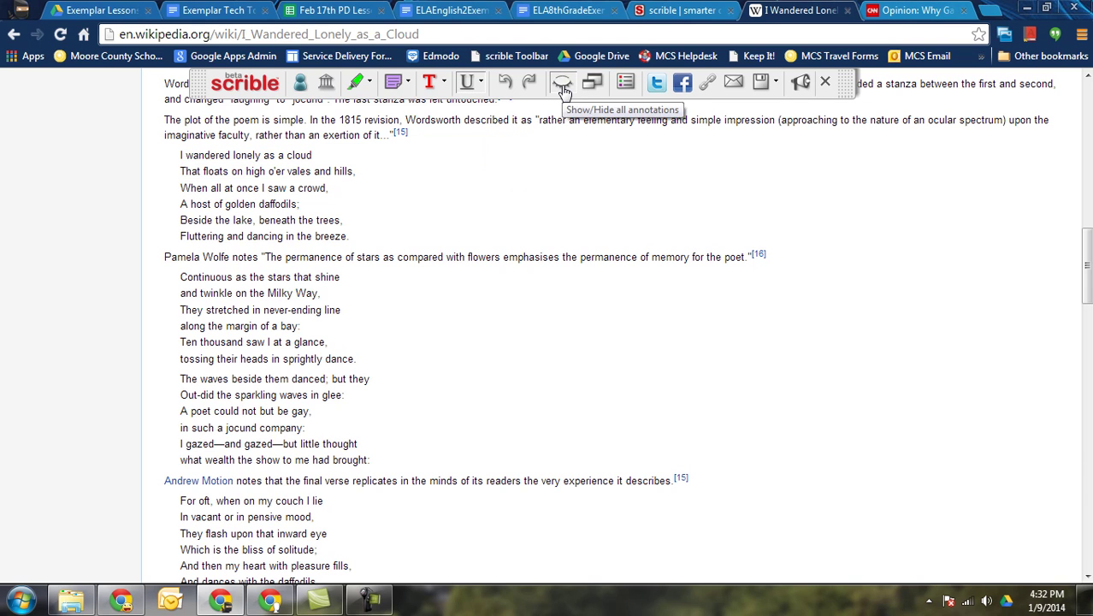
{"action": "left_click", "coordinate": [563, 87]}
{"action": "left_click", "coordinate": [563, 88]}
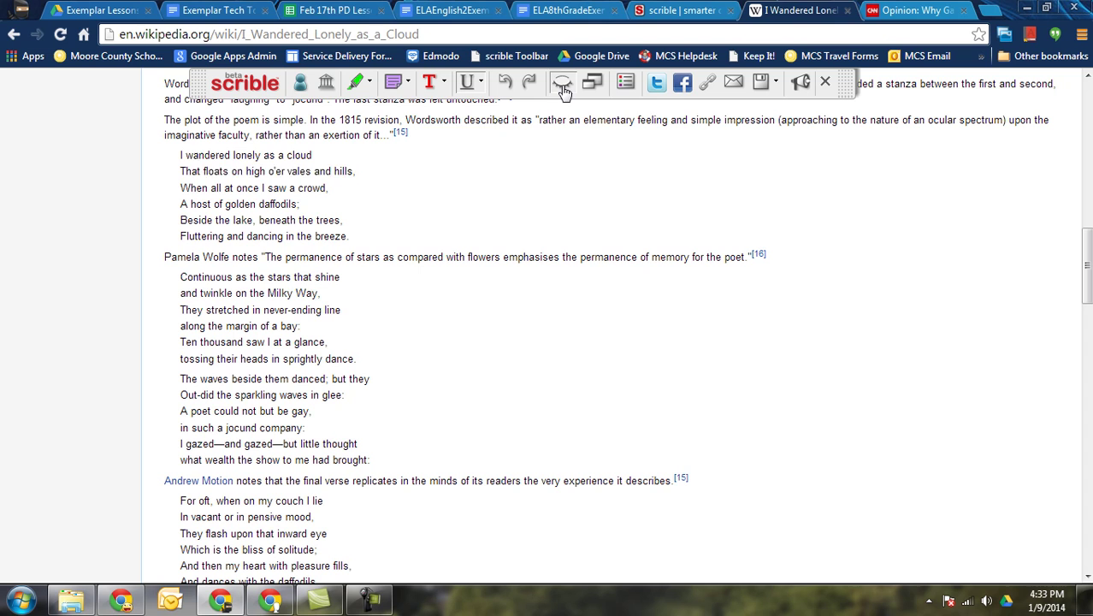
{"action": "left_click", "coordinate": [563, 87]}
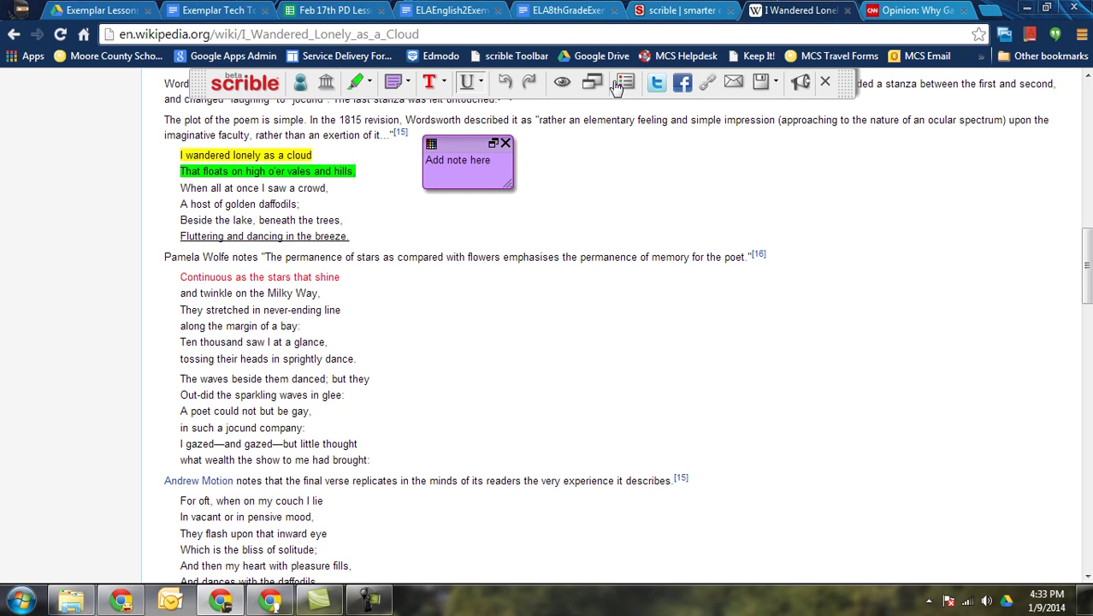
{"action": "left_click", "coordinate": [592, 84]}
Save the annotated poem page to My Library with tags ELA, poetry and Wordsworth
{"action": "left_click", "coordinate": [761, 83]}
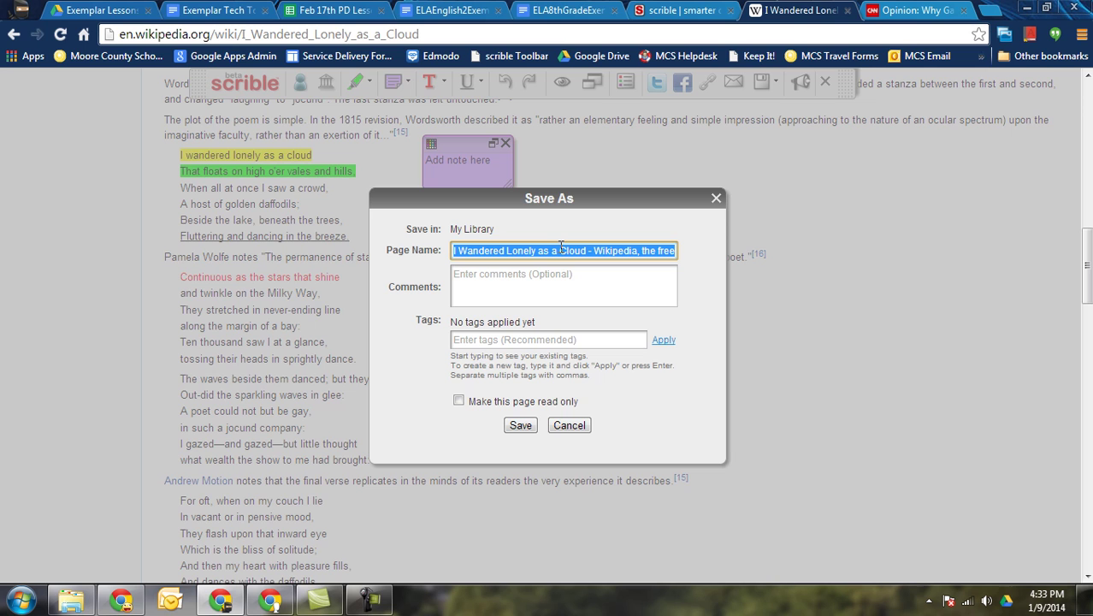
{"action": "left_click", "coordinate": [529, 289]}
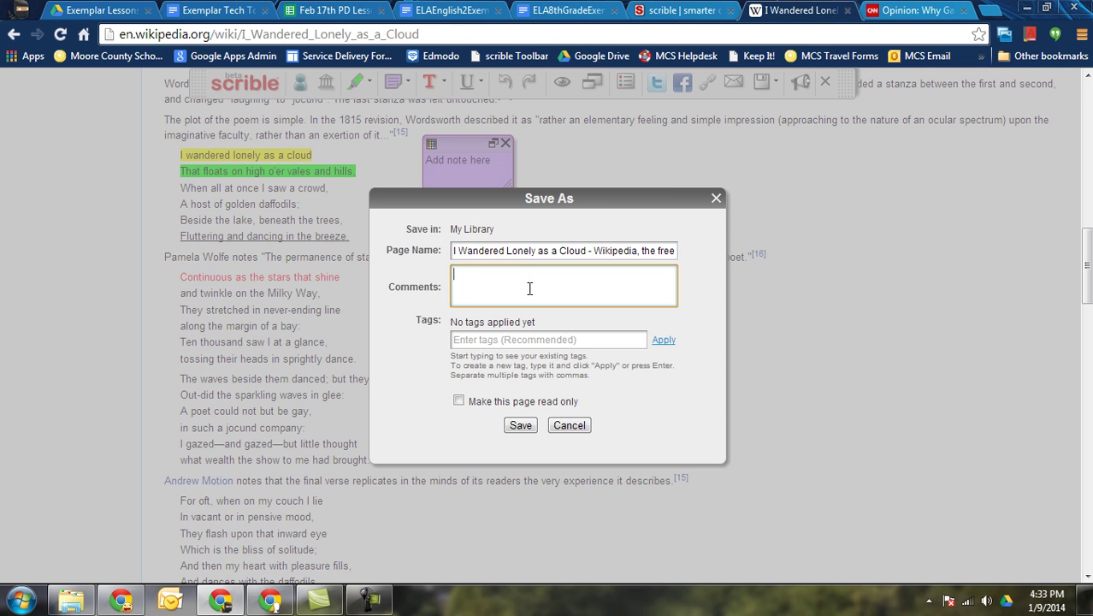
{"action": "left_click", "coordinate": [472, 340]}
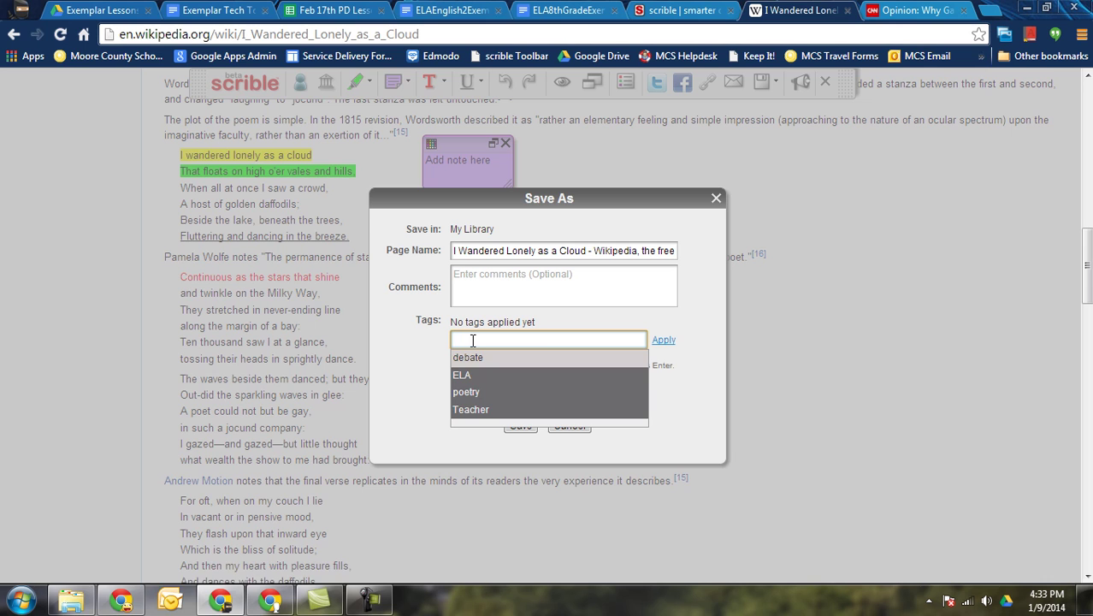
{"action": "type", "text": "ELA"}
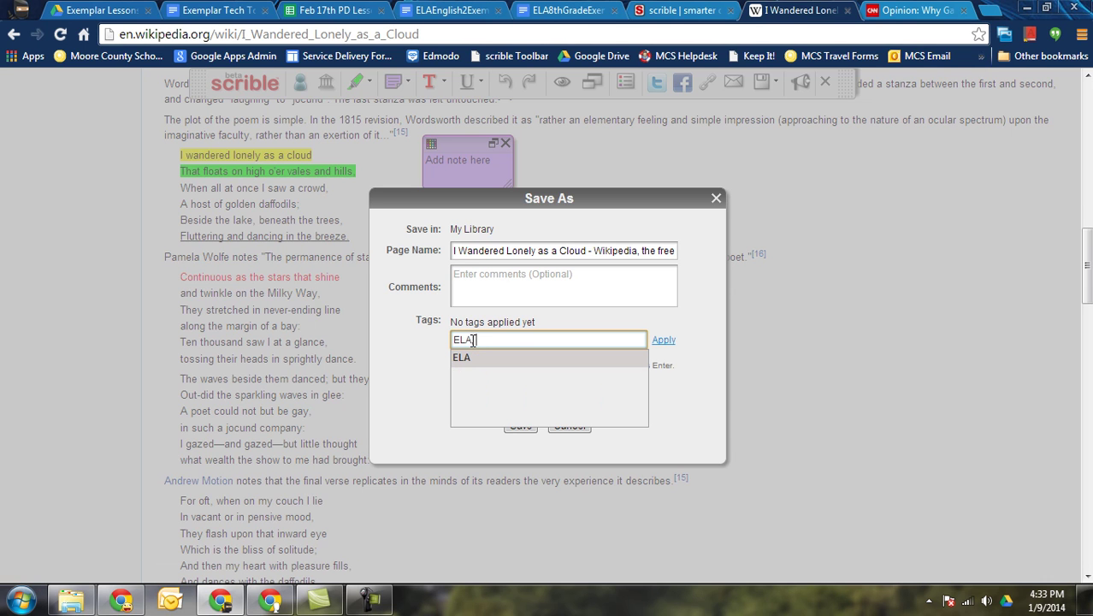
{"action": "type", "text": ", poetry, "}
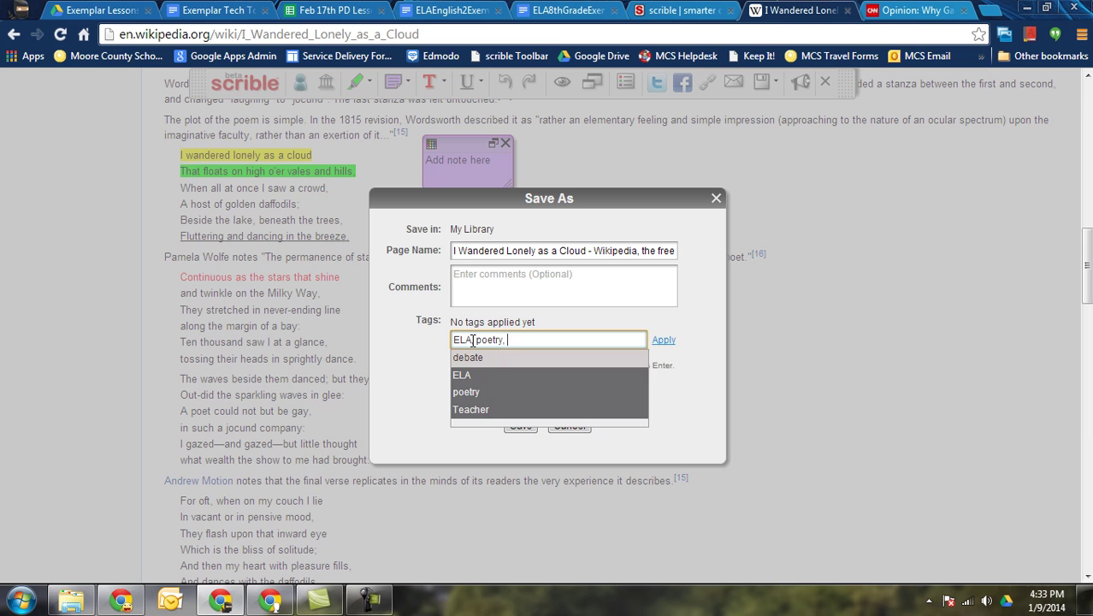
{"action": "type", "text": "Wordsworth"}
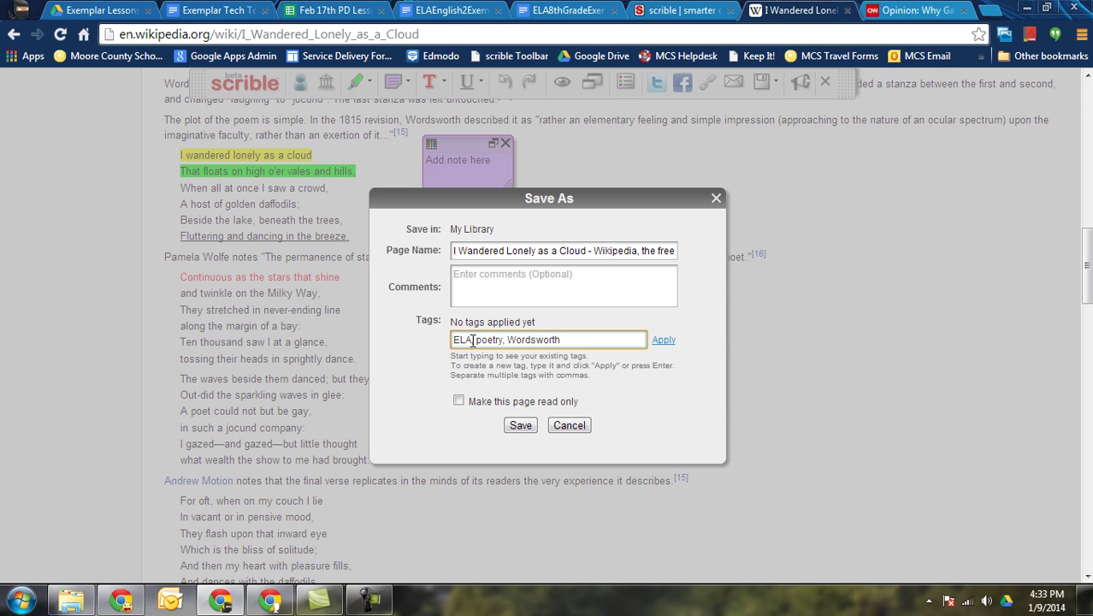
{"action": "left_click", "coordinate": [664, 340]}
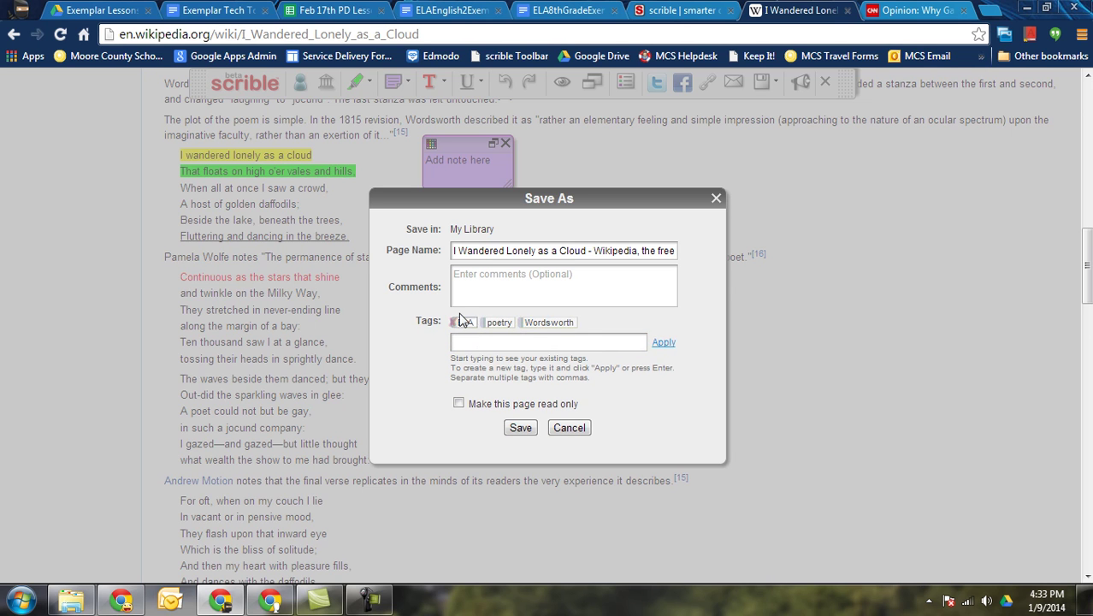
{"action": "left_click", "coordinate": [521, 432]}
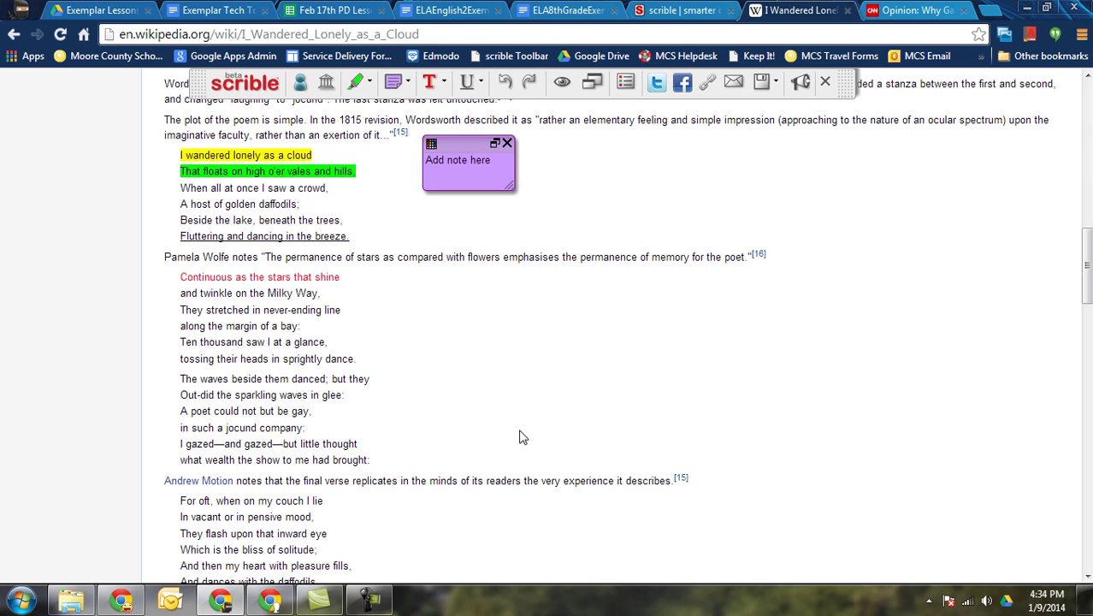
Generate a permalink for the annotated page, then open and cancel the email-sharing dialog
{"action": "left_click", "coordinate": [711, 84]}
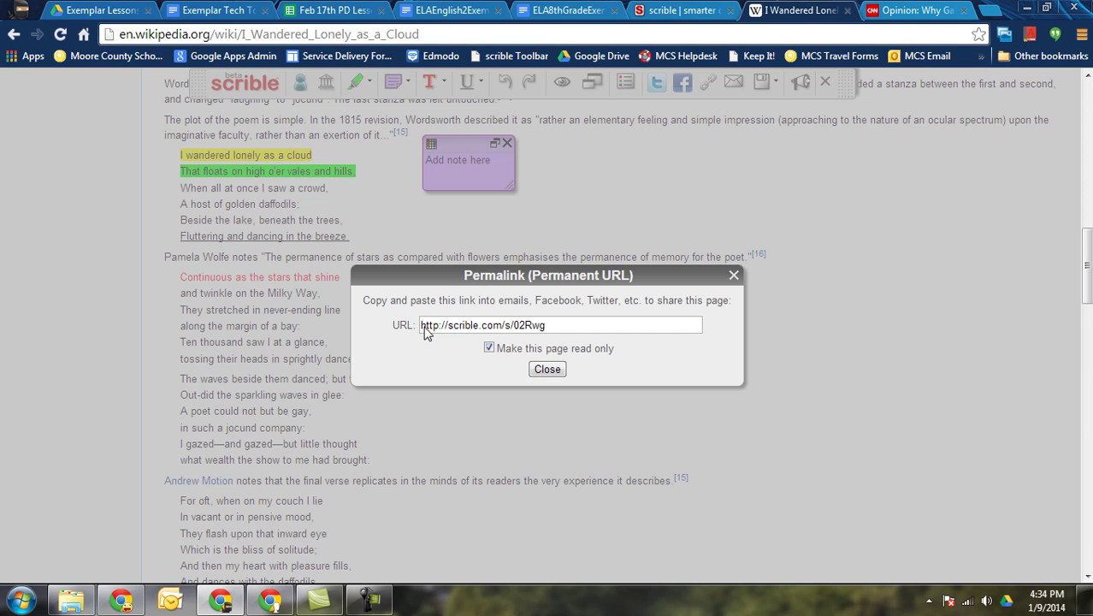
{"action": "left_click", "coordinate": [553, 371]}
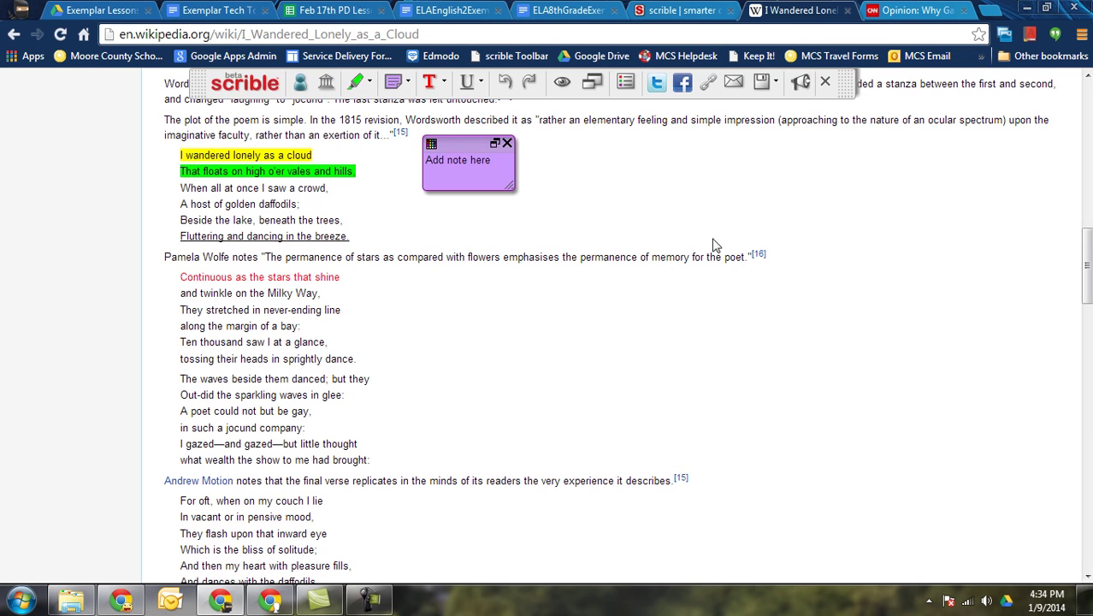
{"action": "left_click", "coordinate": [733, 83]}
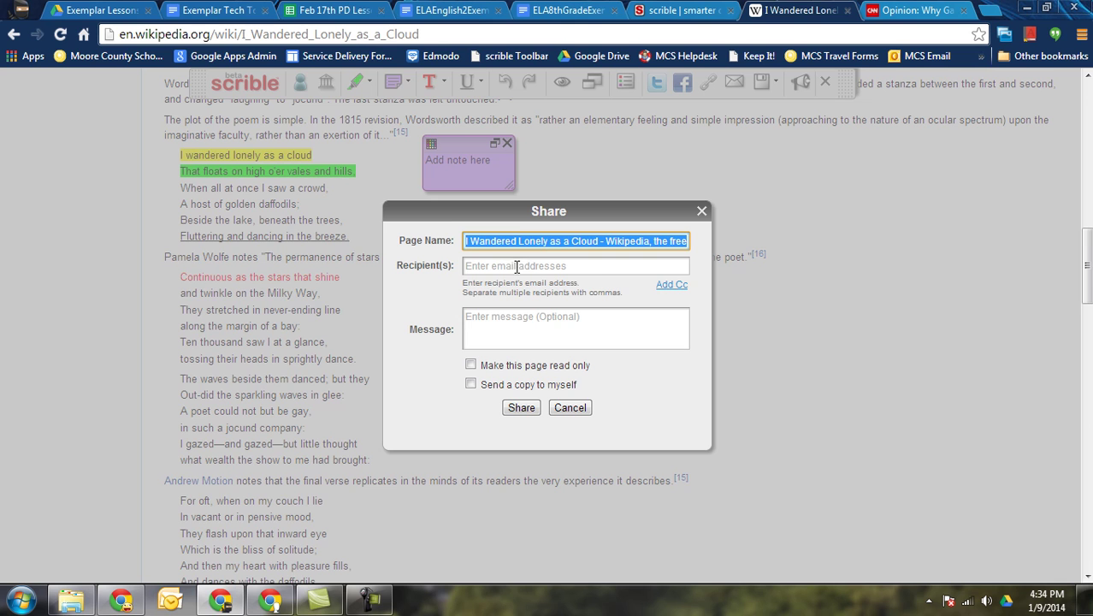
{"action": "left_click", "coordinate": [503, 267]}
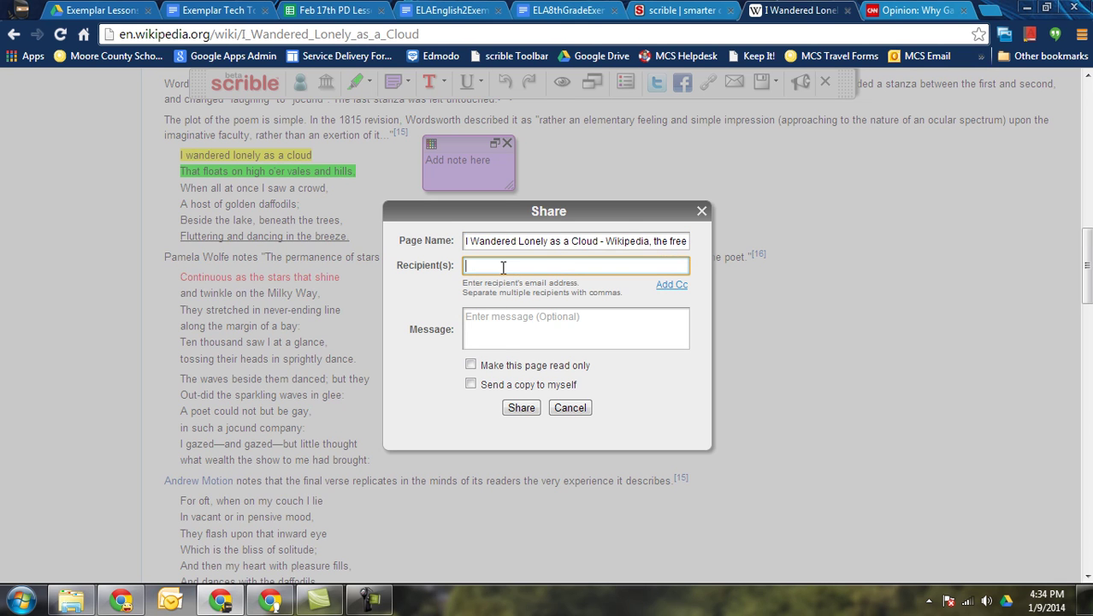
{"action": "left_click", "coordinate": [509, 319]}
{"action": "left_click", "coordinate": [565, 407]}
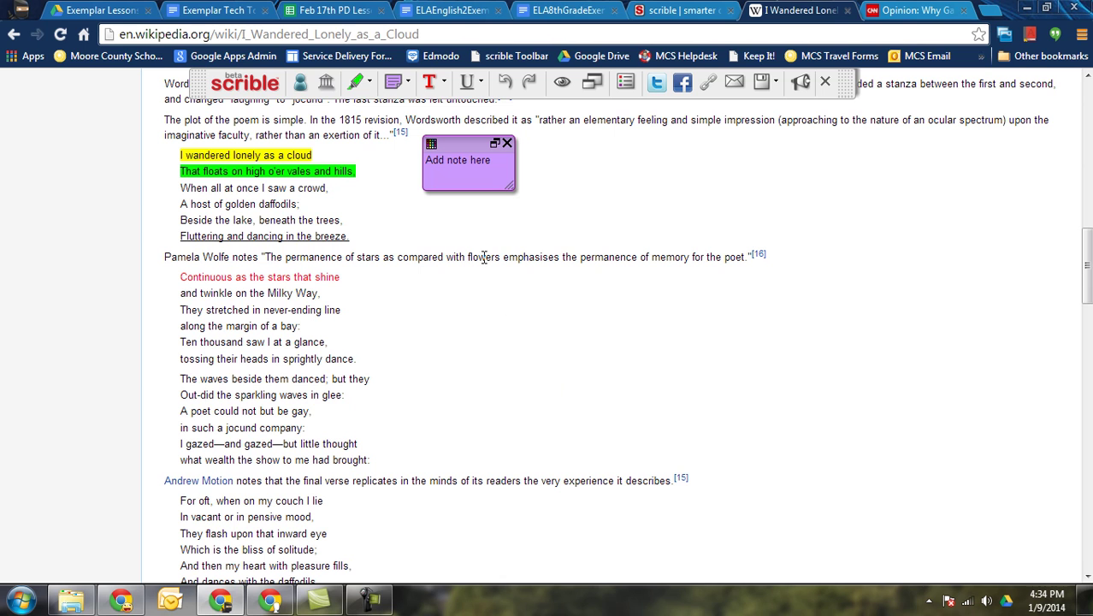
Switch to the CNN opinion article and load the scrible annotation toolbar on it
{"action": "mouse_move", "coordinate": [273, 289]}
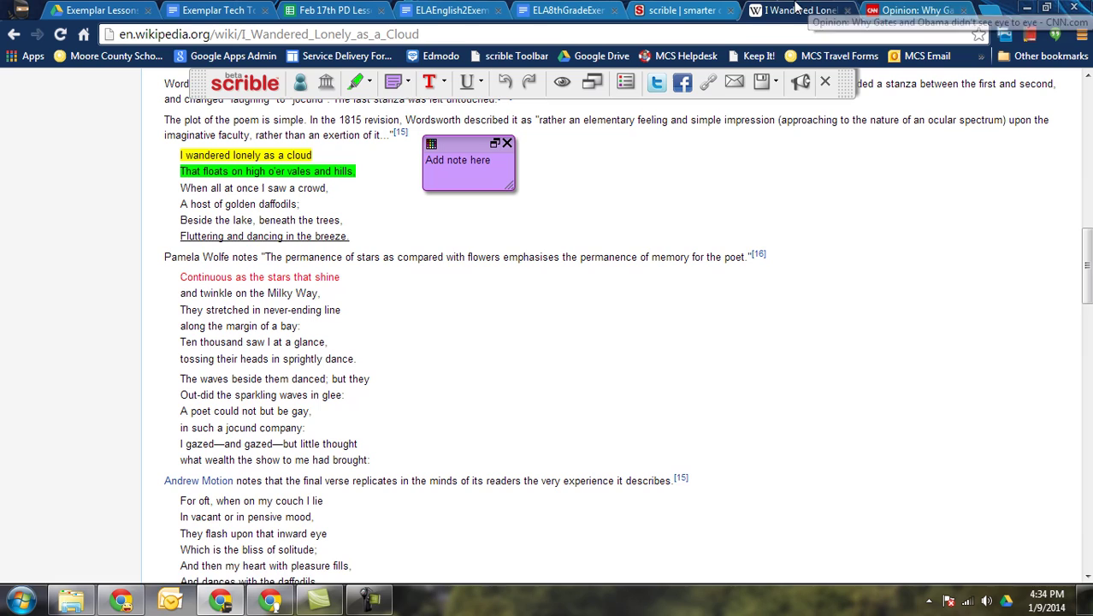
{"action": "left_click", "coordinate": [933, 12]}
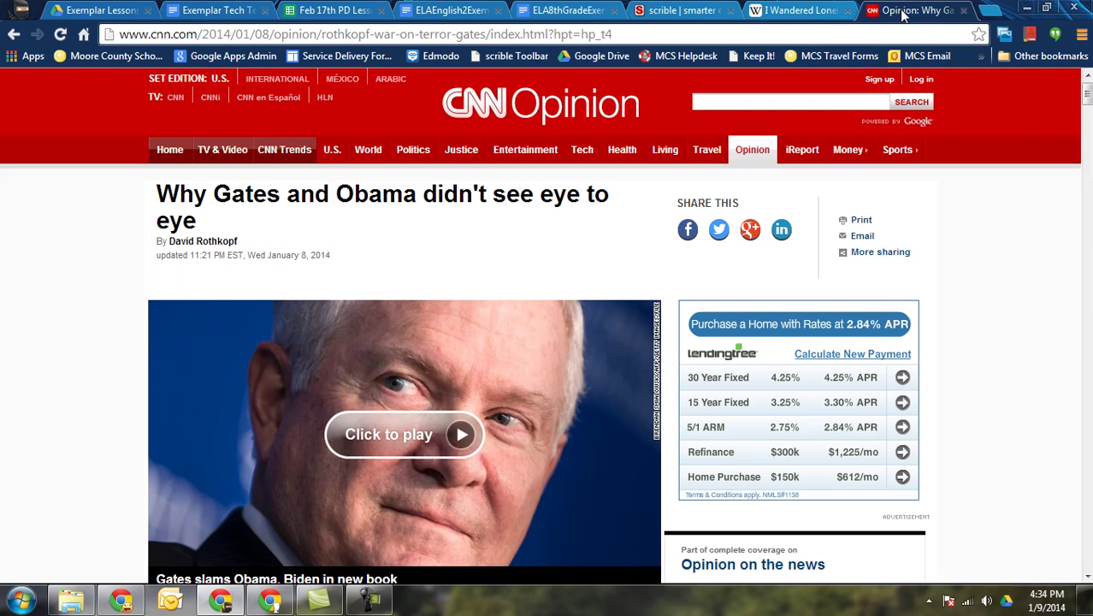
{"action": "scroll", "coordinate": [94, 391], "scroll_direction": "down", "scroll_amount": 8}
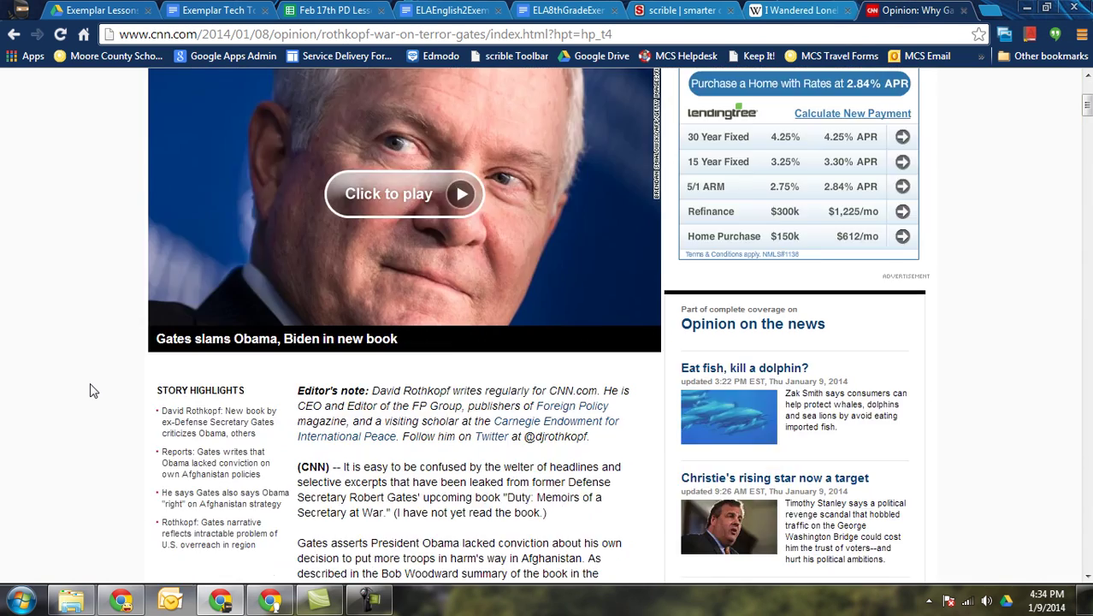
{"action": "scroll", "coordinate": [94, 391], "scroll_direction": "up", "scroll_amount": 5}
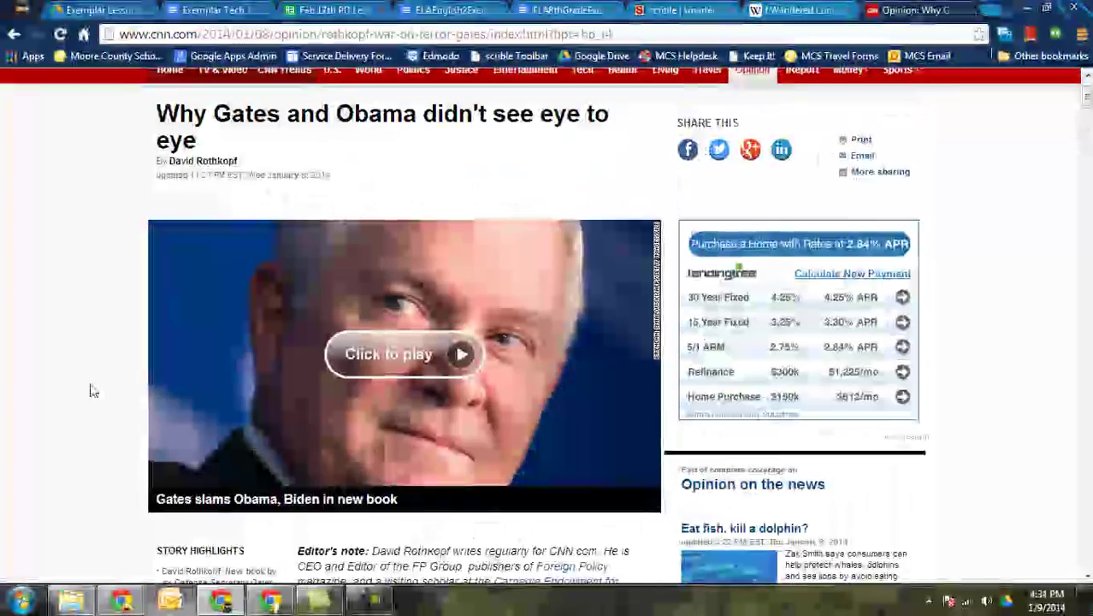
{"action": "scroll", "coordinate": [100, 315], "scroll_direction": "down", "scroll_amount": 5}
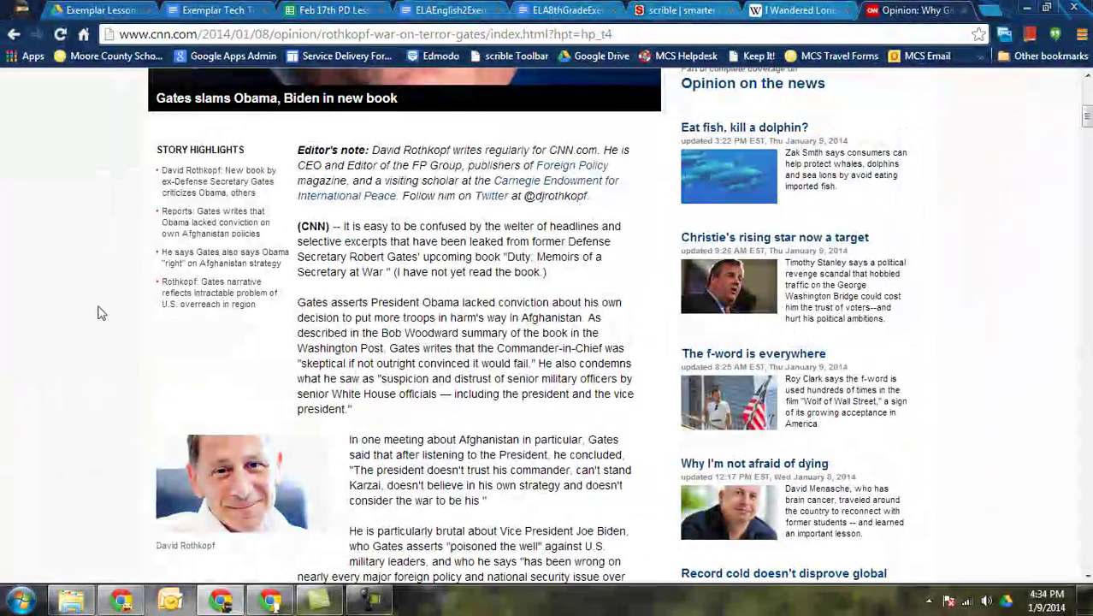
{"action": "left_click", "coordinate": [516, 58]}
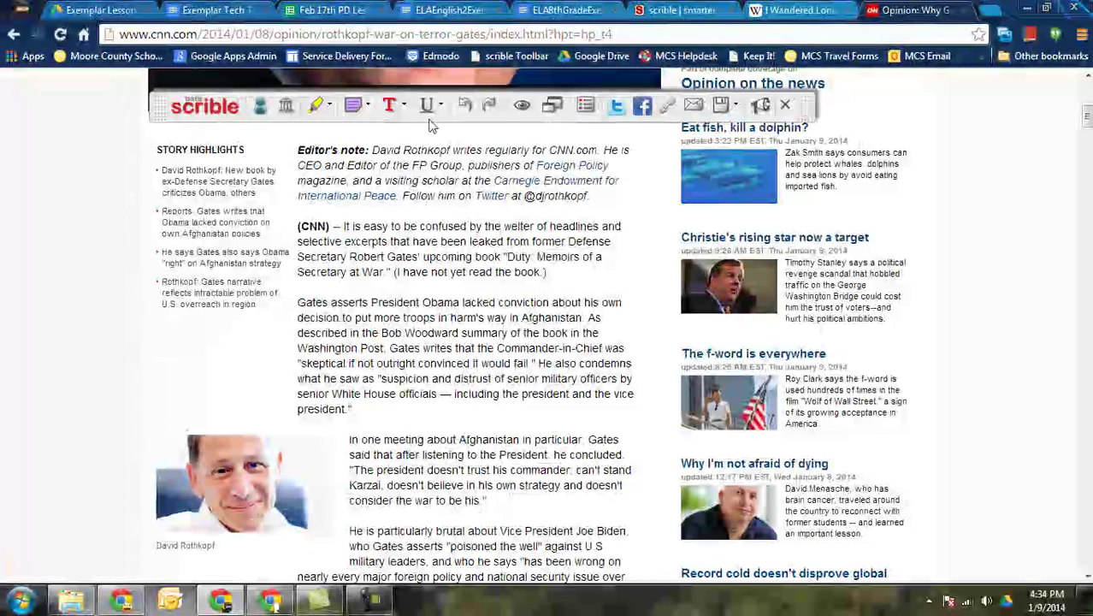
Attach a sticky note to the 'Gates asserts' paragraph and move it beside the sidebar stories
{"action": "left_click", "coordinate": [355, 106]}
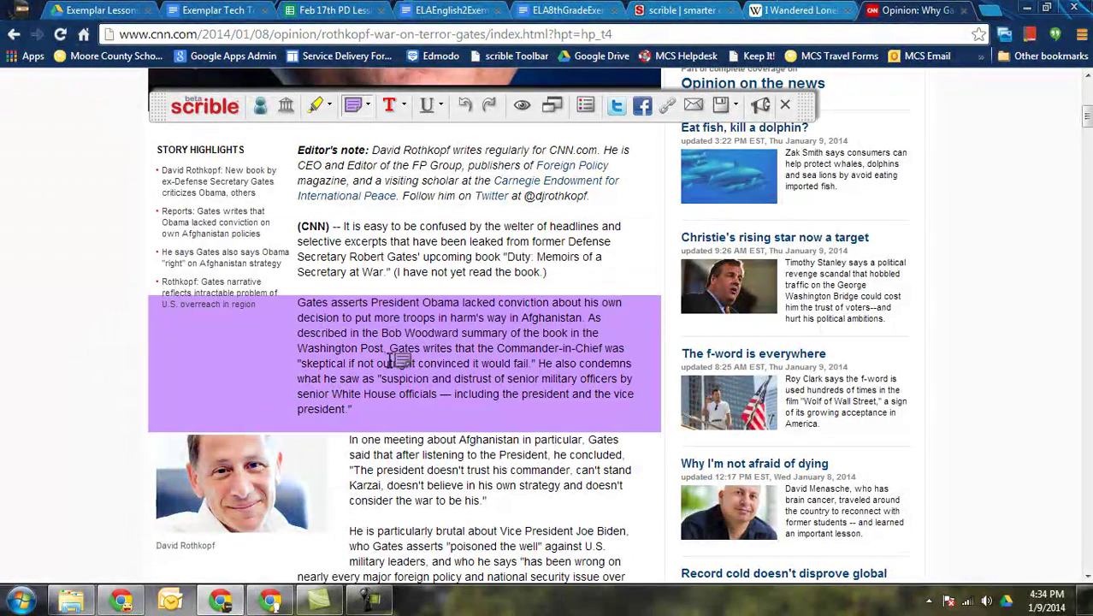
{"action": "left_click", "coordinate": [391, 351]}
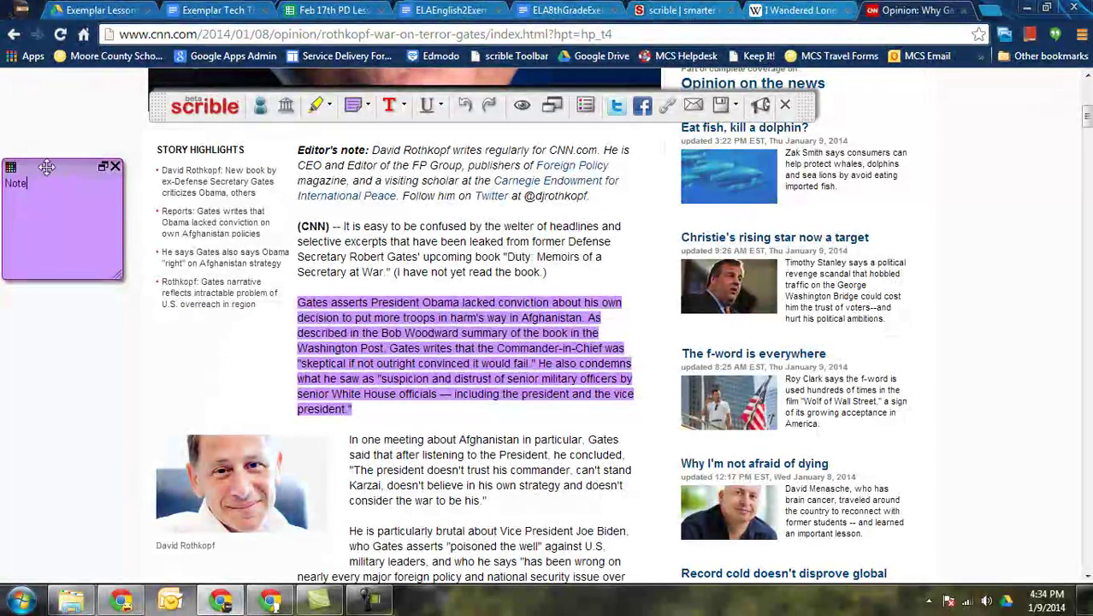
{"action": "left_click_drag", "start_coordinate": [46, 167], "coordinate": [699, 287]}
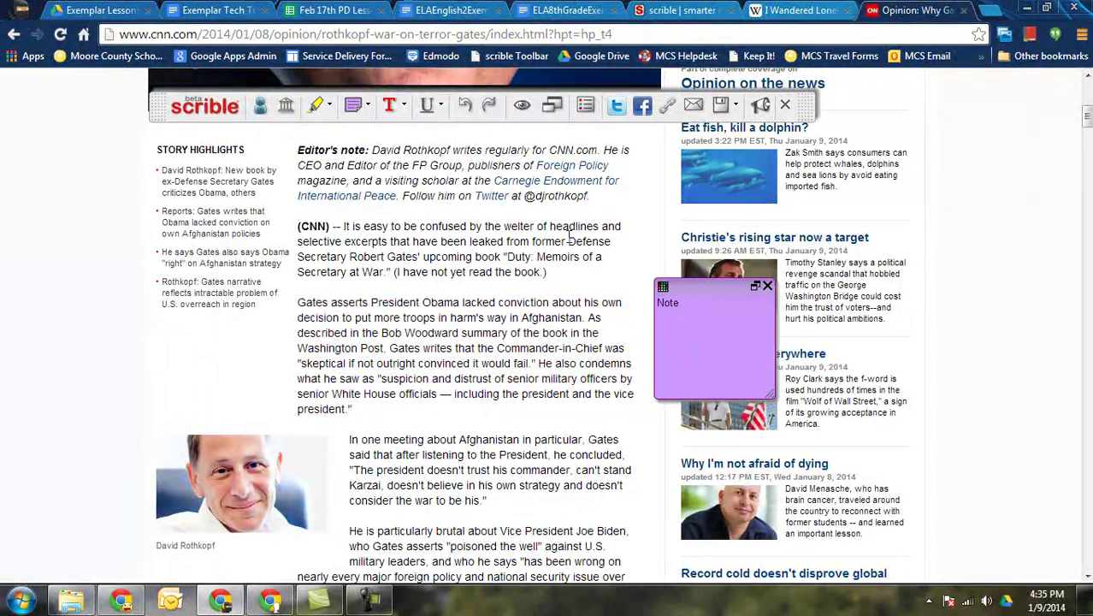
Save the annotated CNN Gates opinion article to My Library with the tag 'Opinion'
{"action": "left_click", "coordinate": [723, 109]}
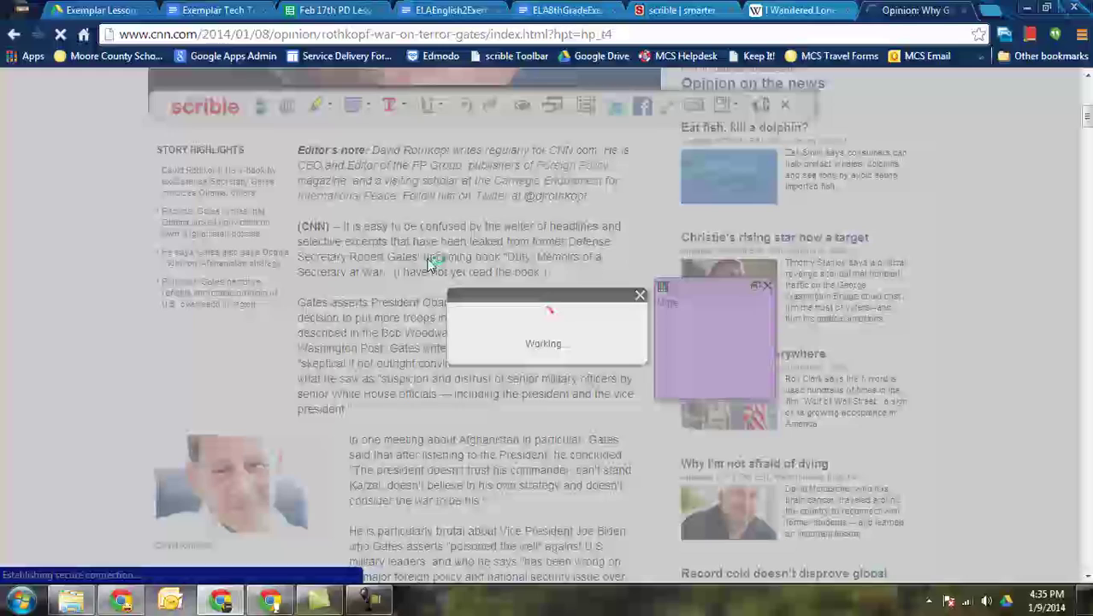
{"action": "left_click", "coordinate": [494, 340]}
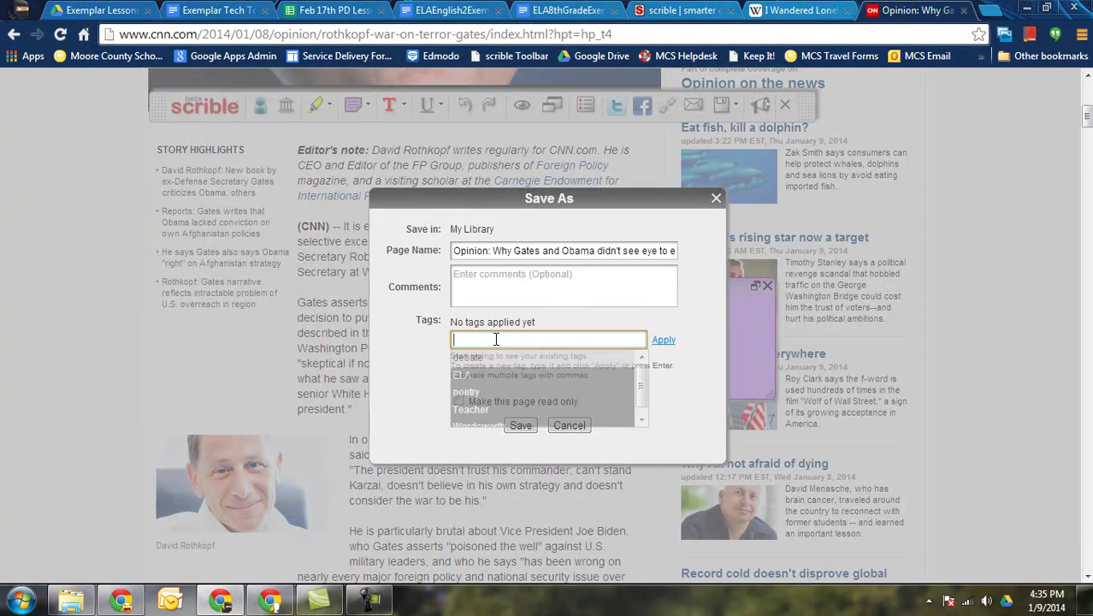
{"action": "type", "text": "Opinion"}
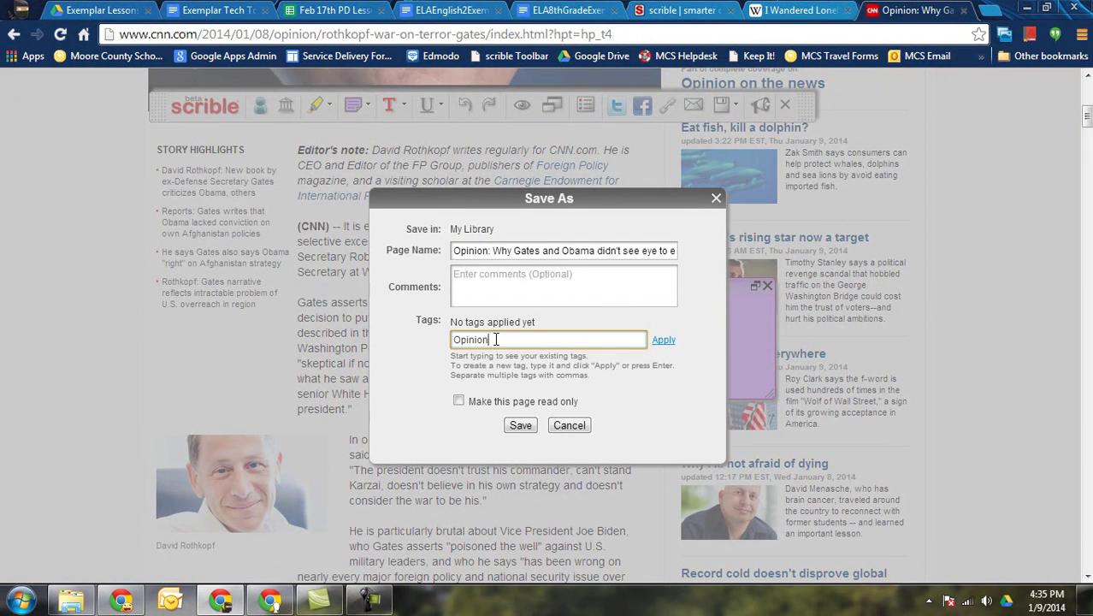
{"action": "left_click", "coordinate": [519, 428]}
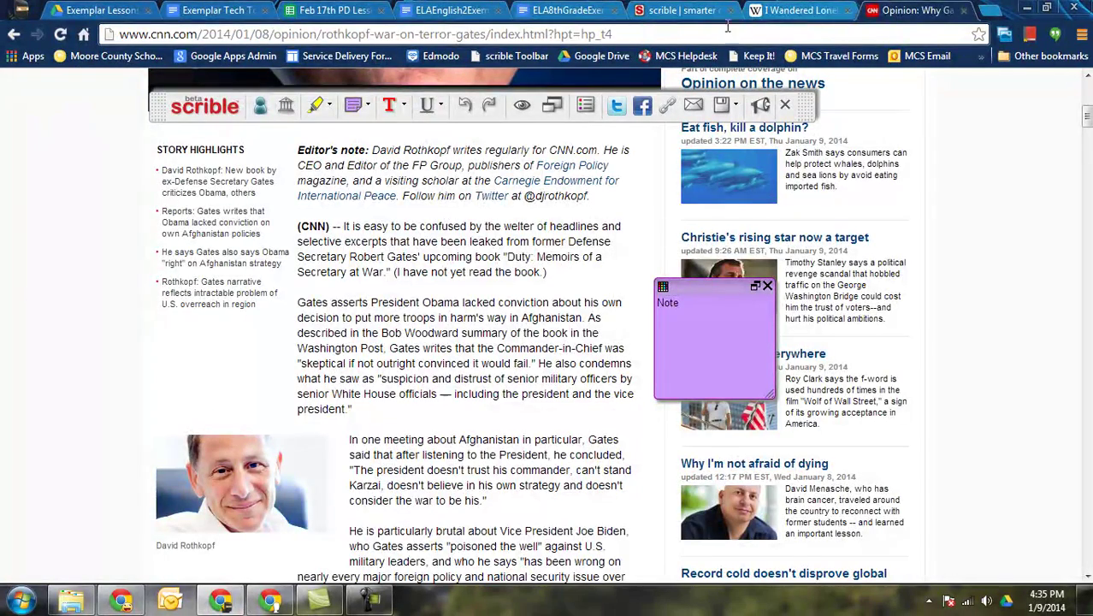
Close the CNN and Wikipedia tabs, dismiss the multiple-tags tip, and close the saved poem page
{"action": "left_click", "coordinate": [964, 11]}
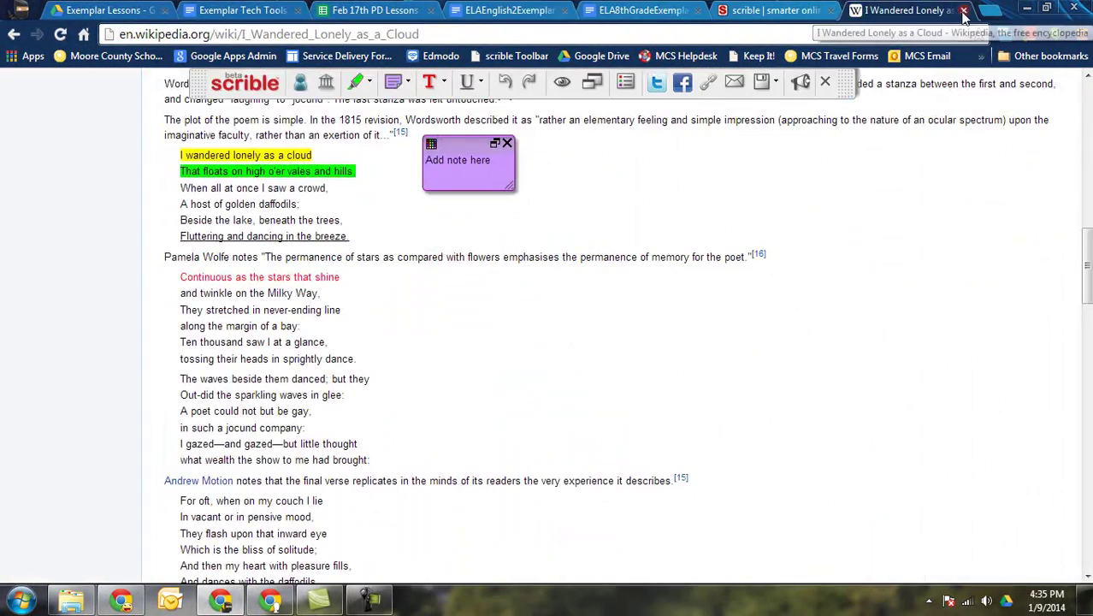
{"action": "left_click", "coordinate": [853, 10]}
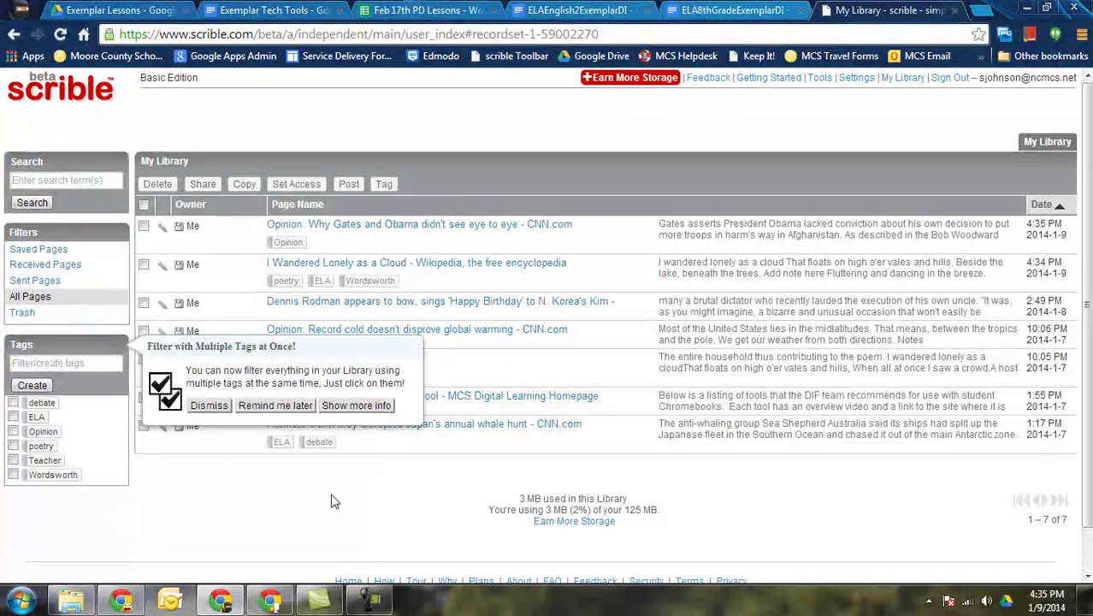
{"action": "left_click", "coordinate": [209, 406]}
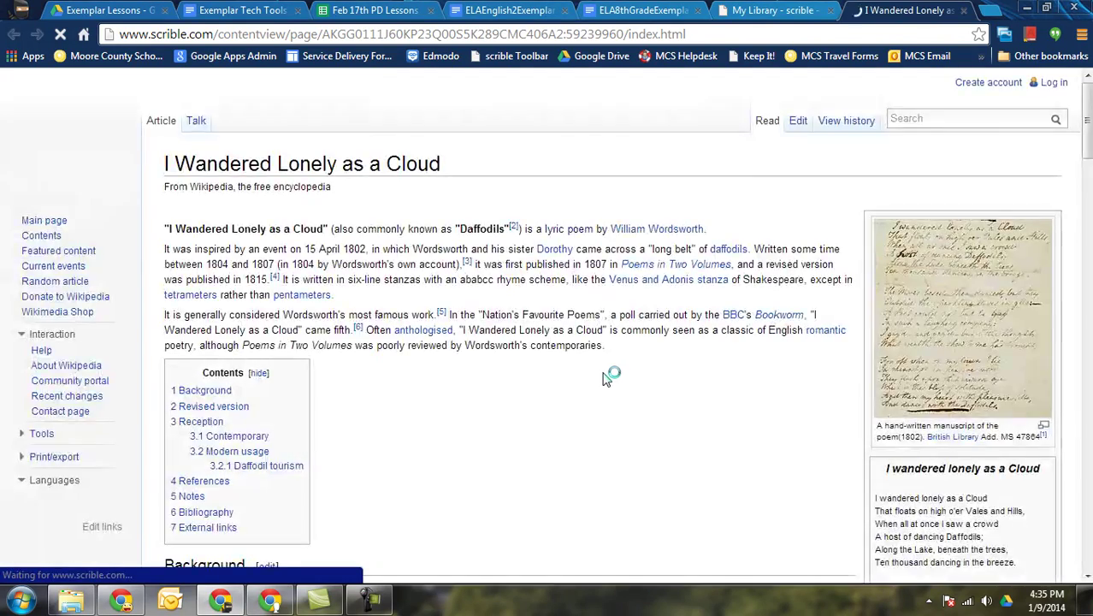
{"action": "scroll", "coordinate": [603, 377], "scroll_direction": "down", "scroll_amount": 15}
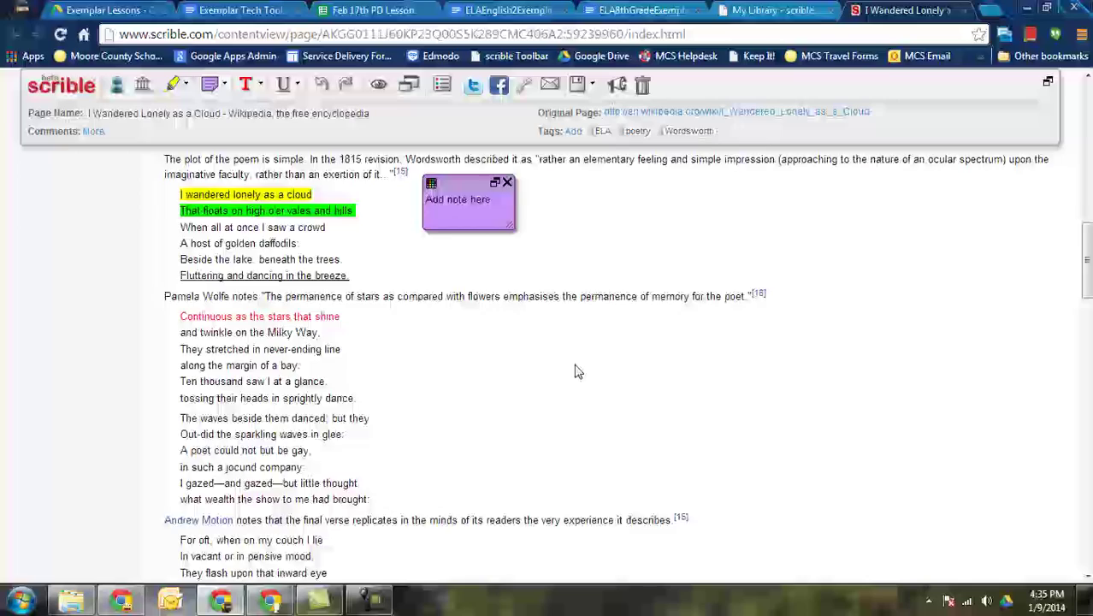
{"action": "scroll", "coordinate": [575, 371], "scroll_direction": "up", "scroll_amount": 1}
{"action": "left_click", "coordinate": [959, 10]}
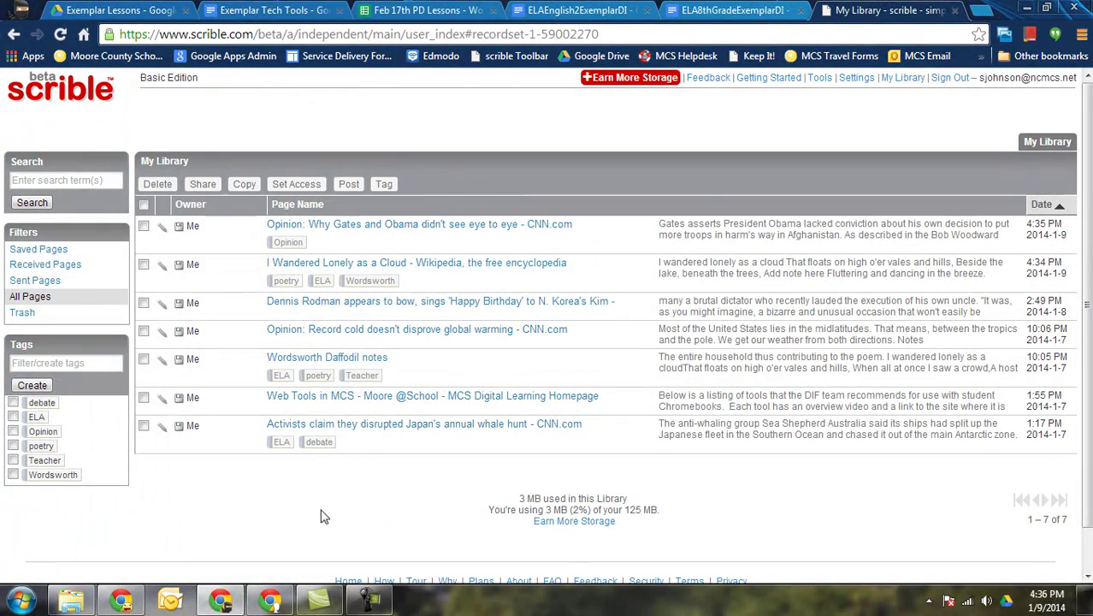
Filter the library by the ELA and poetry tags, clear both, then open the whale hunt article
{"action": "left_click", "coordinate": [74, 365]}
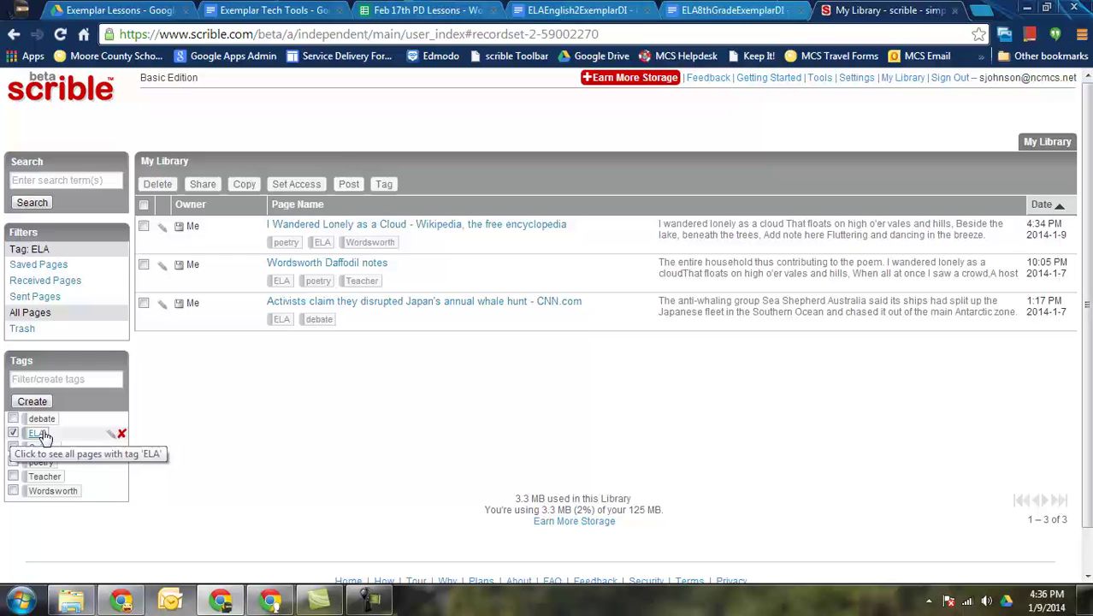
{"action": "left_click", "coordinate": [38, 463]}
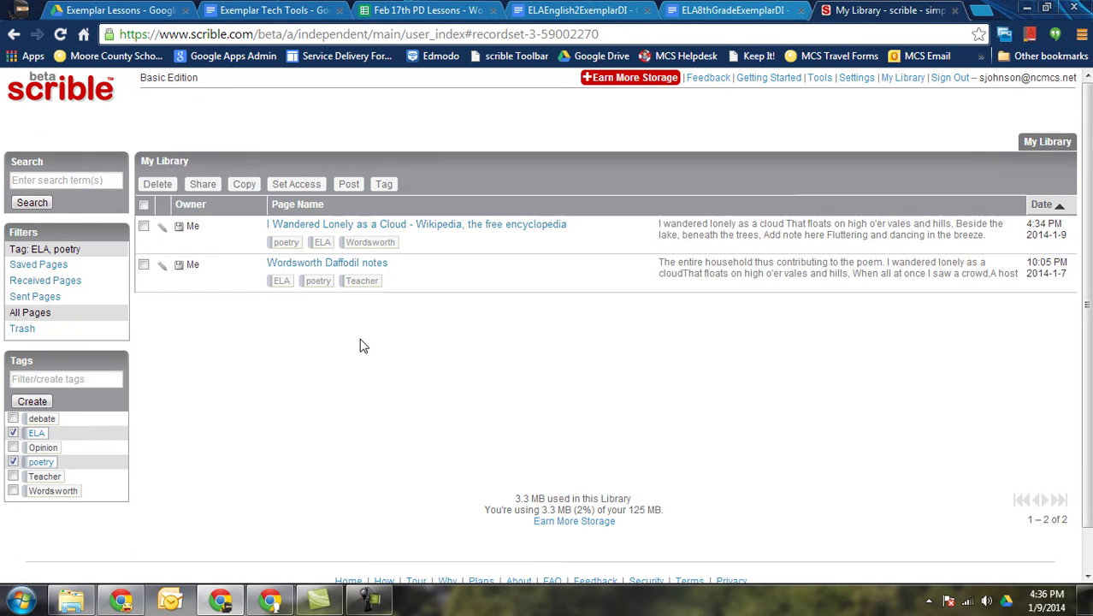
{"action": "left_click", "coordinate": [13, 432]}
{"action": "left_click", "coordinate": [13, 462]}
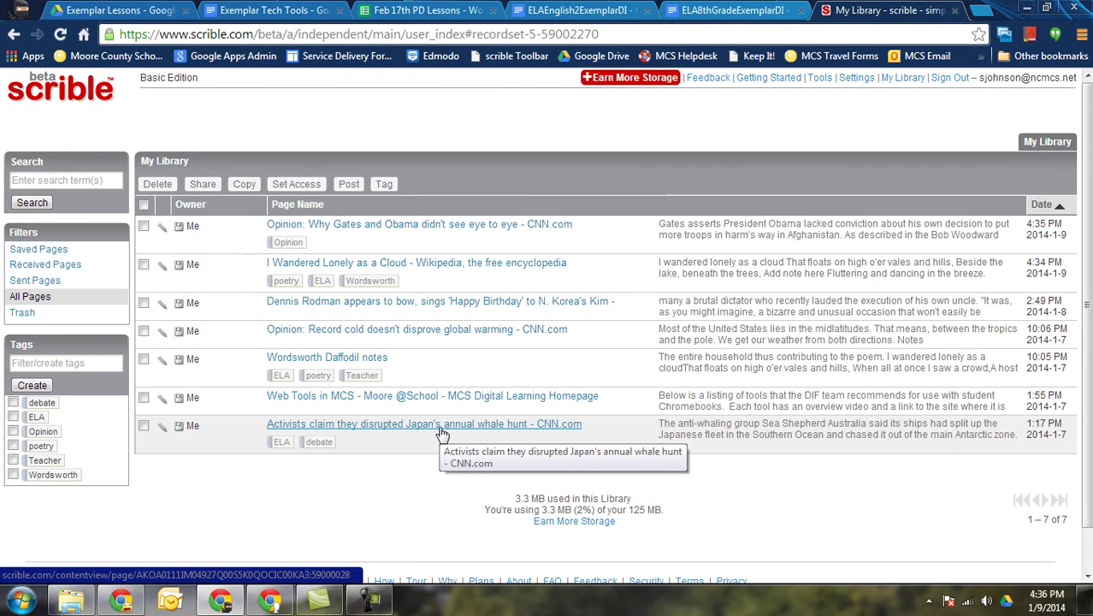
{"action": "left_click", "coordinate": [440, 427]}
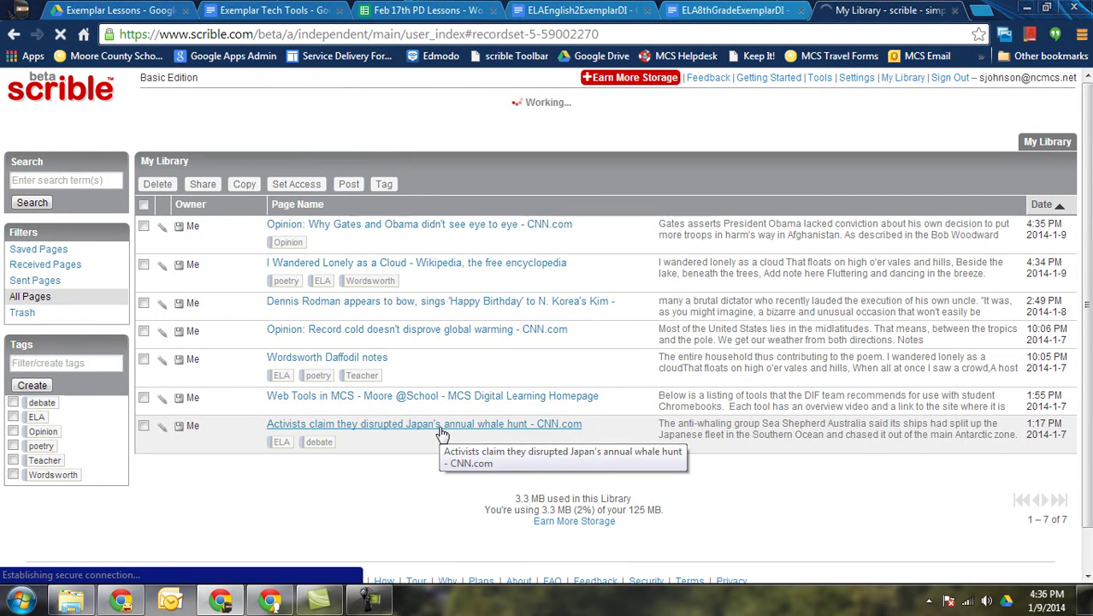